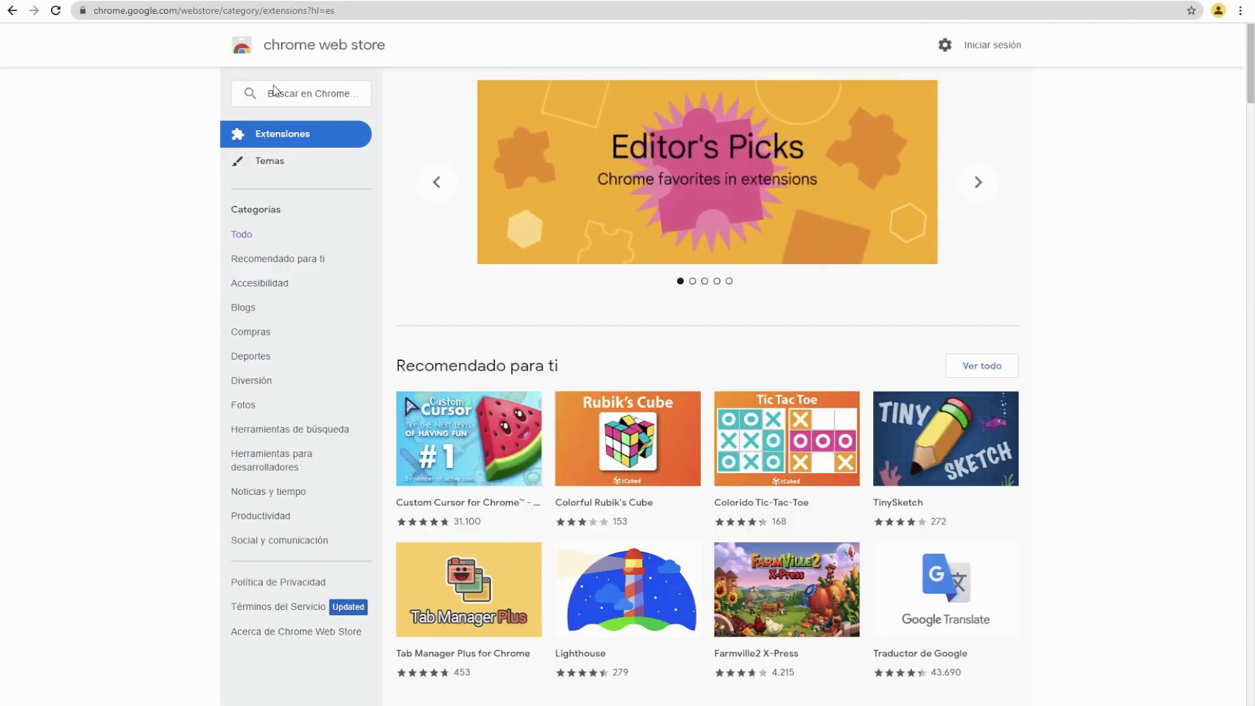
Step: Search the Chrome Web Store for 'metamas' and install the MetaMask extension
left_click(276, 95)
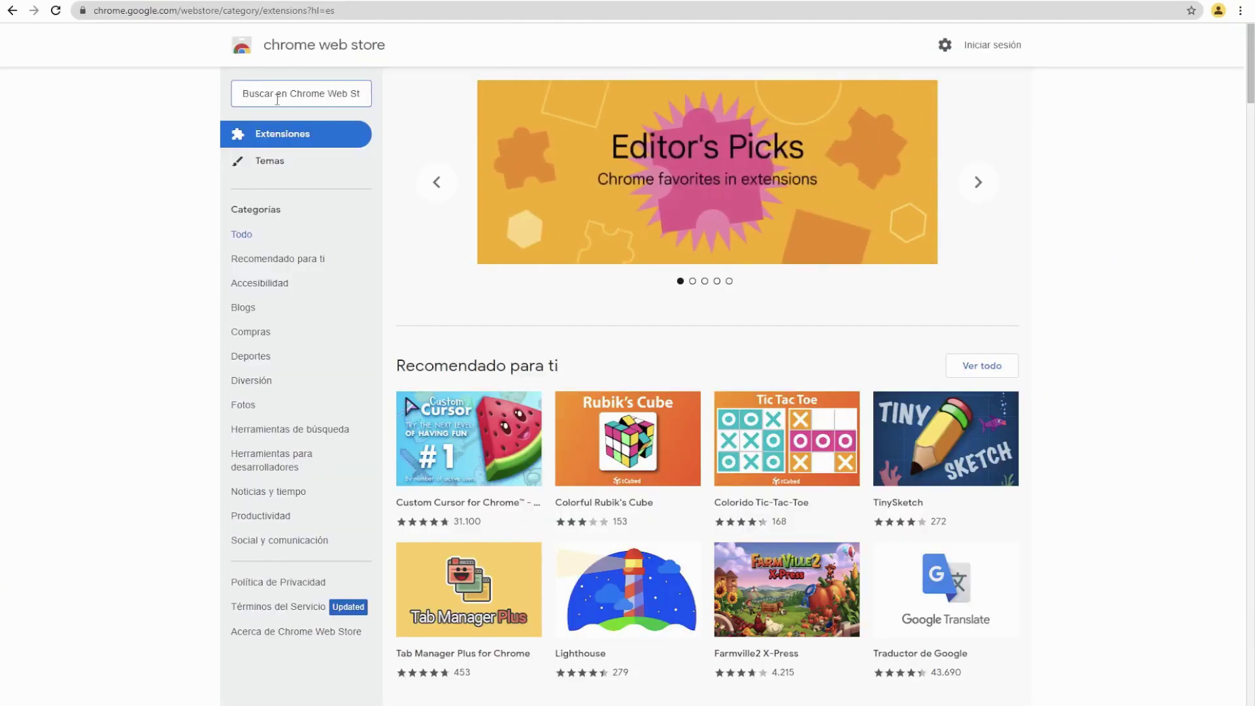
type("metamas")
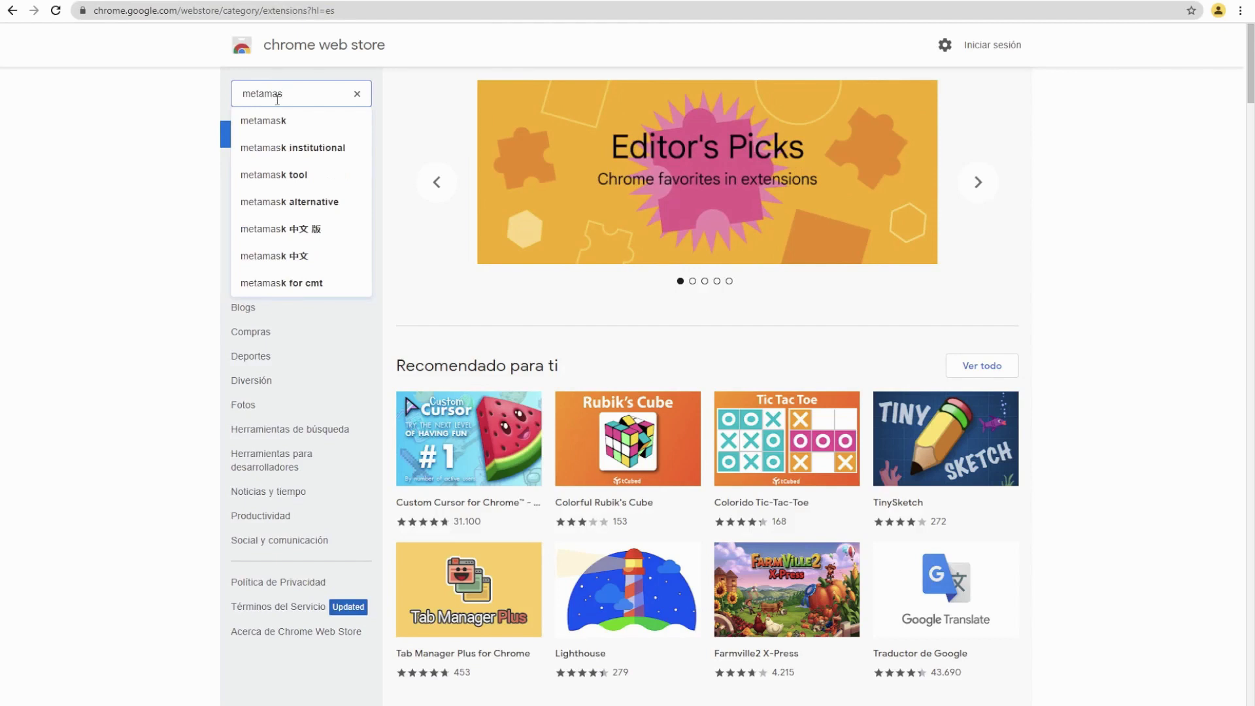
left_click(268, 120)
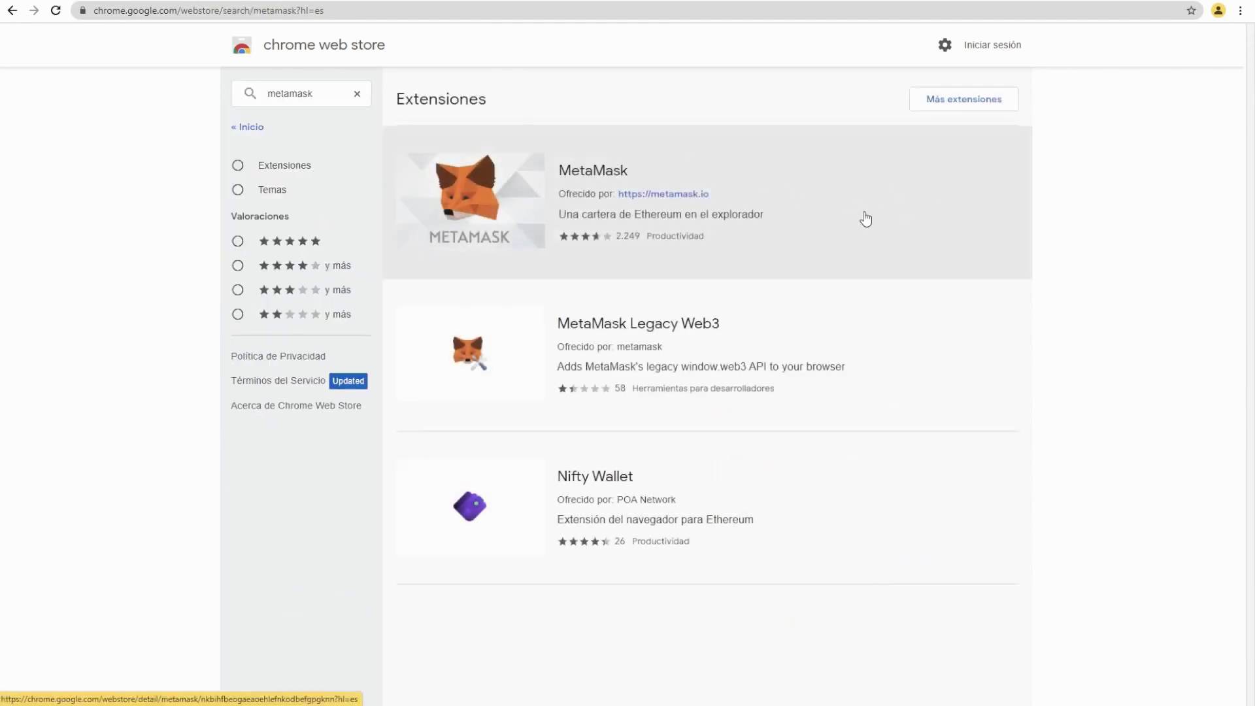
left_click(860, 218)
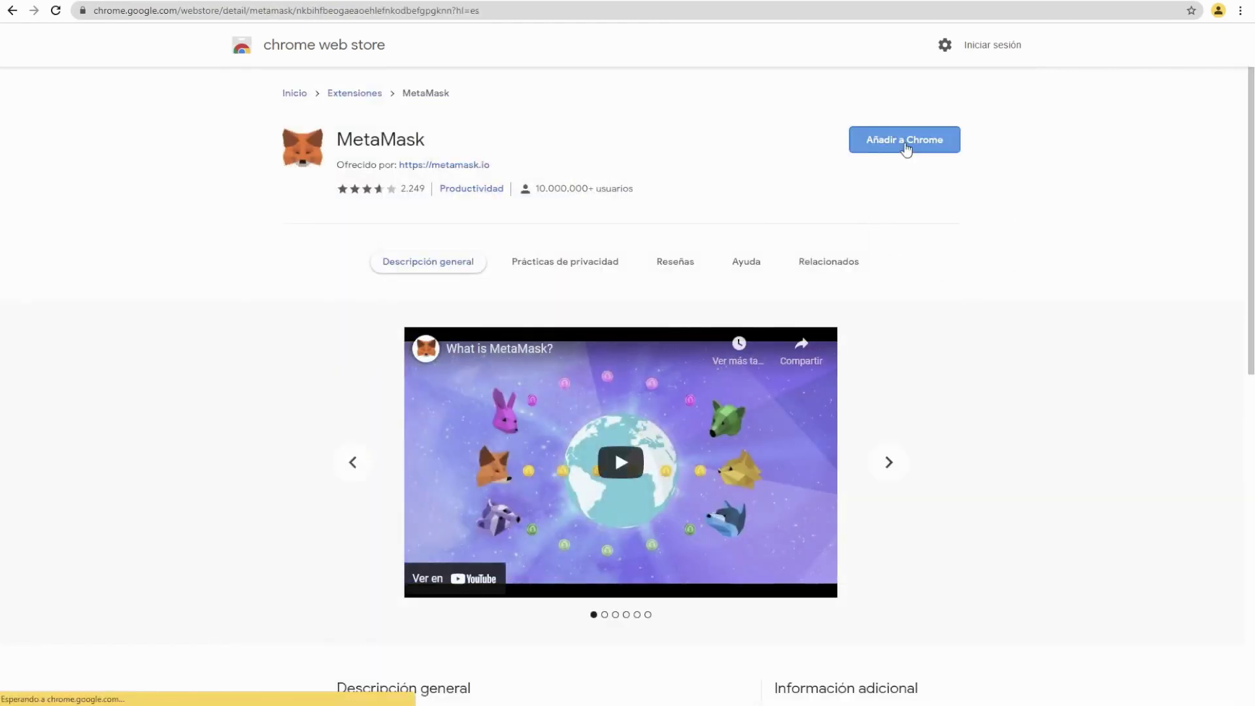
left_click(905, 148)
left_click(654, 162)
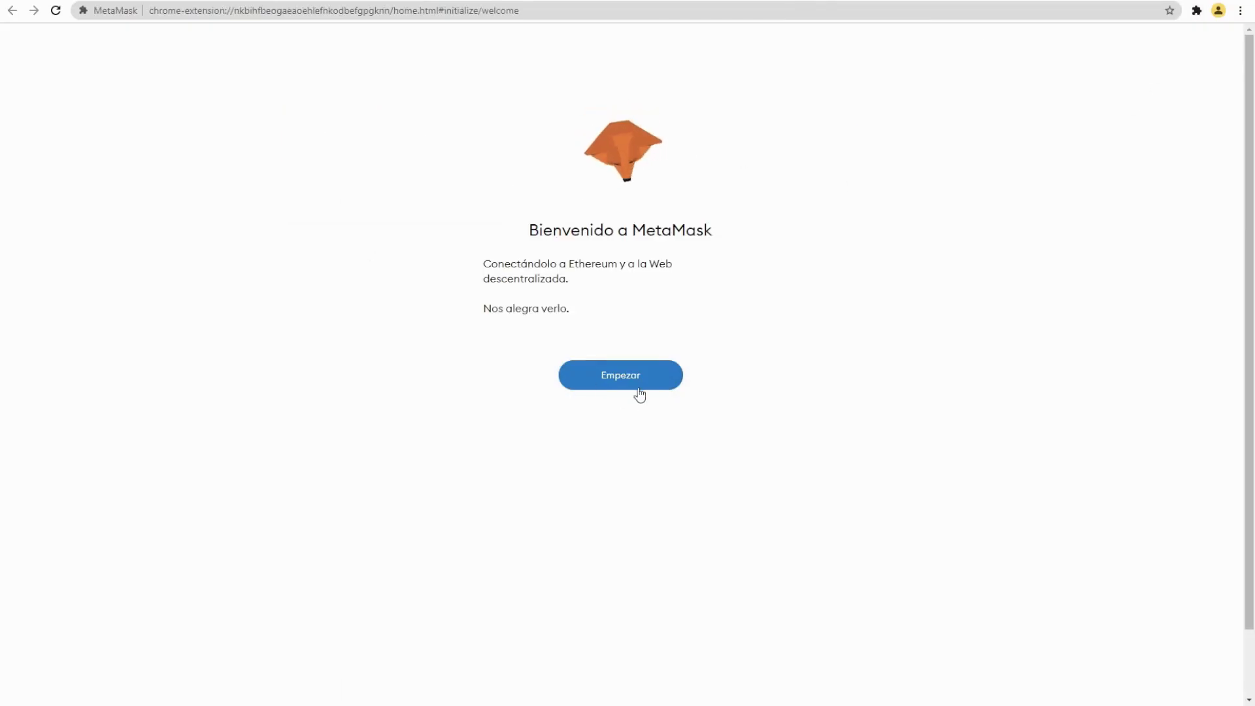
Step: Create a new MetaMask wallet with a password, declining usage data and accepting the terms
left_click(638, 392)
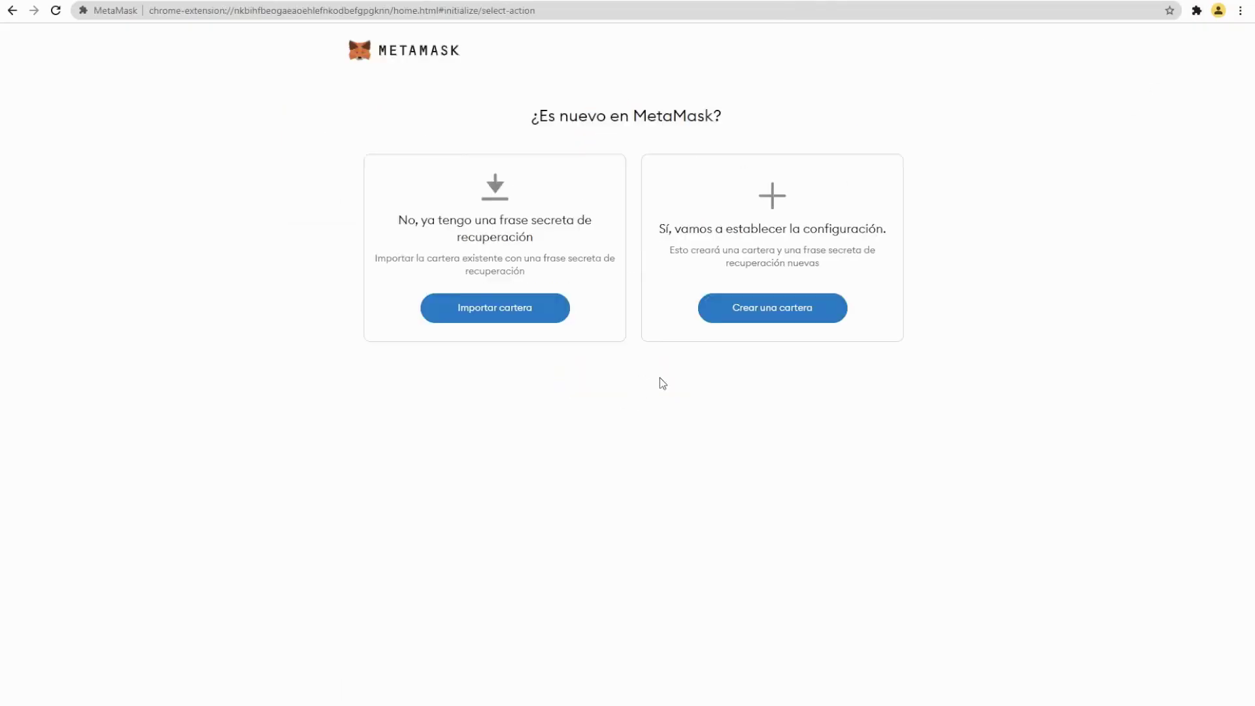
left_click(798, 320)
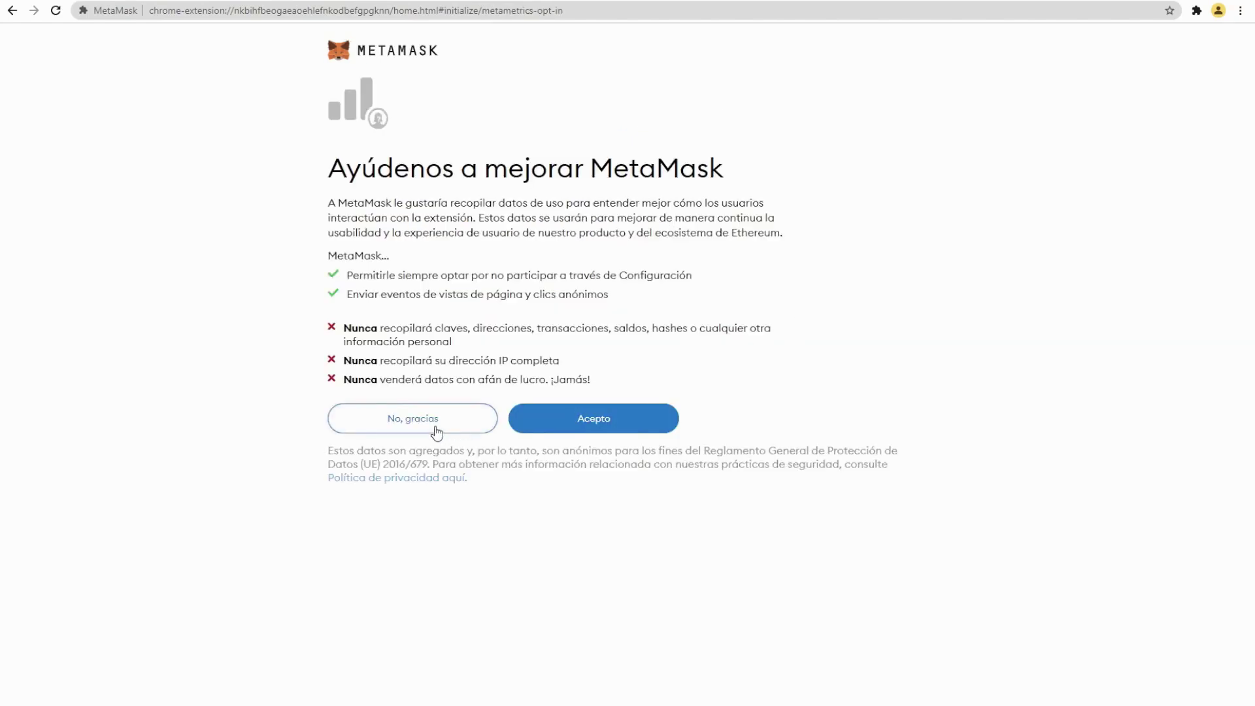
left_click(435, 429)
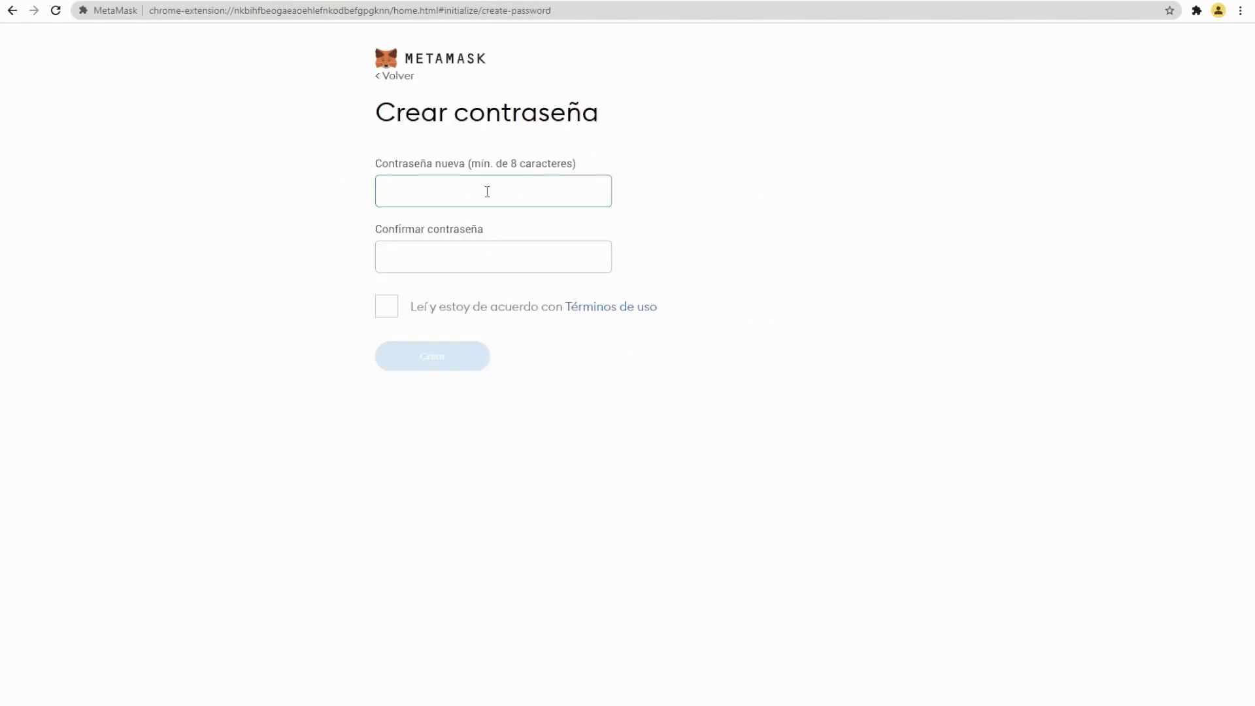
type("aaaaaaaaa")
left_click(474, 247)
type("aaaaaaaaa")
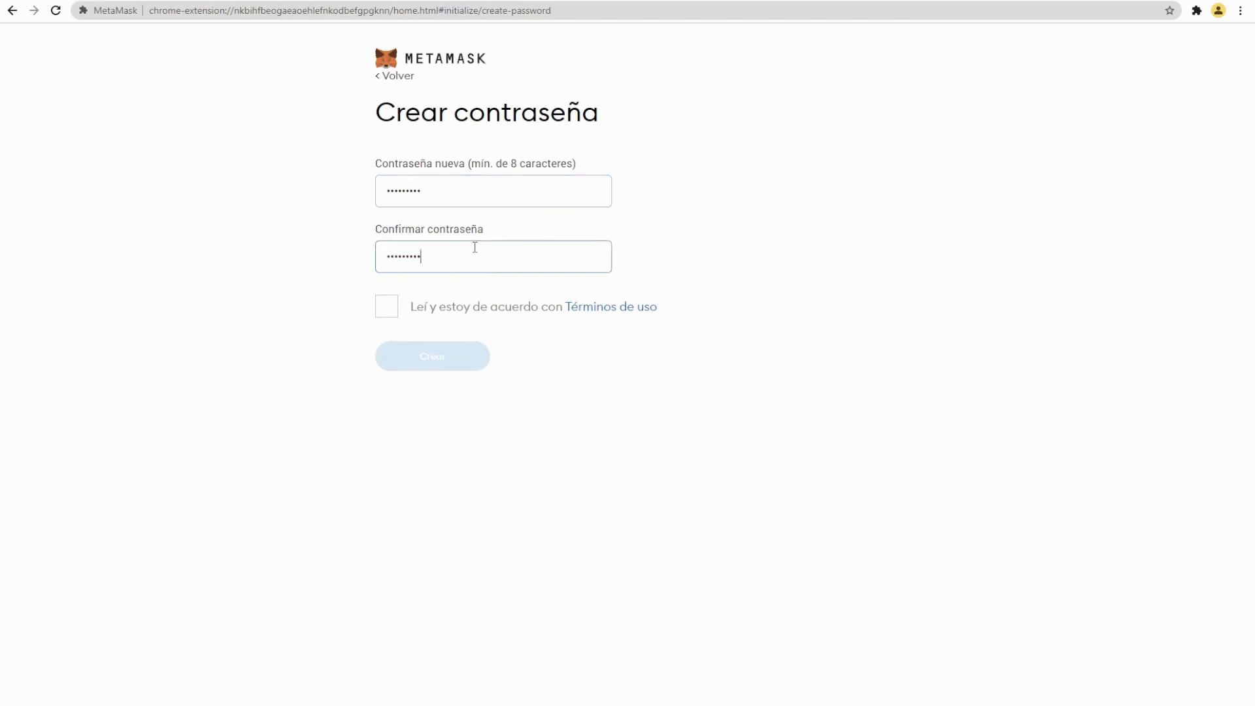
left_click(392, 317)
left_click(405, 315)
left_click(431, 362)
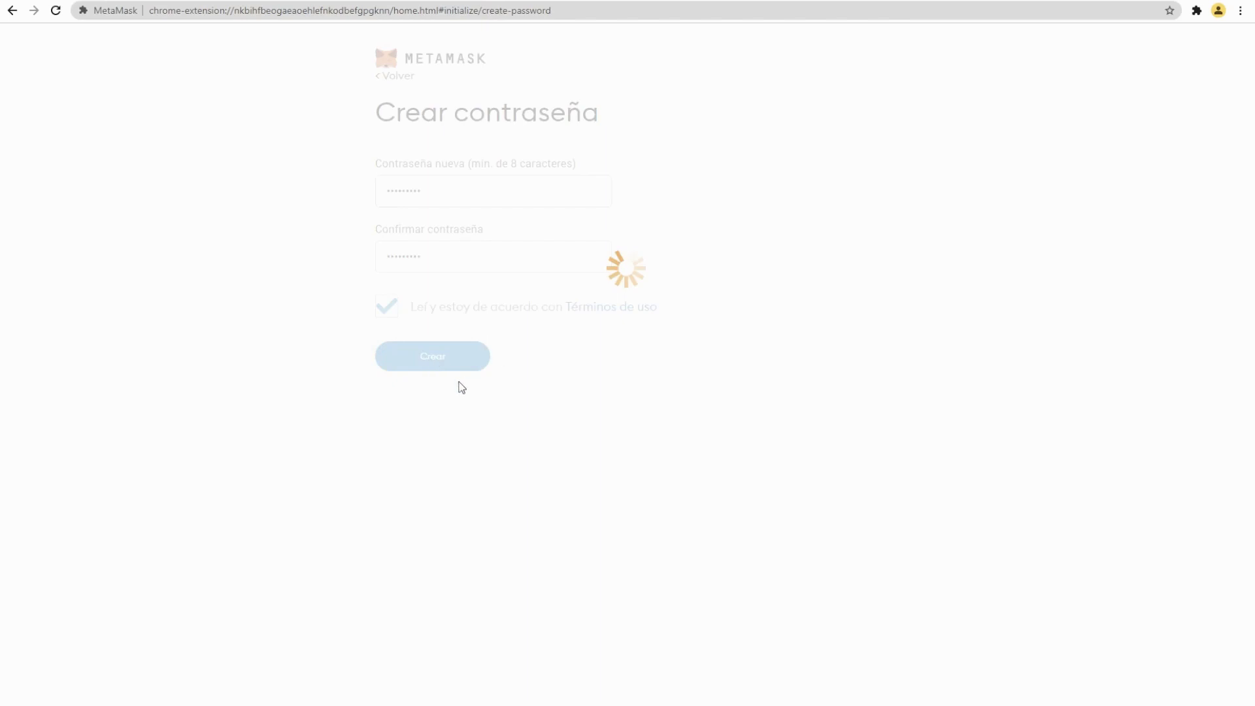
Step: Postpone the recovery phrase backup, dismiss the what's-new notice and pin MetaMask to the toolbar
left_click(368, 463)
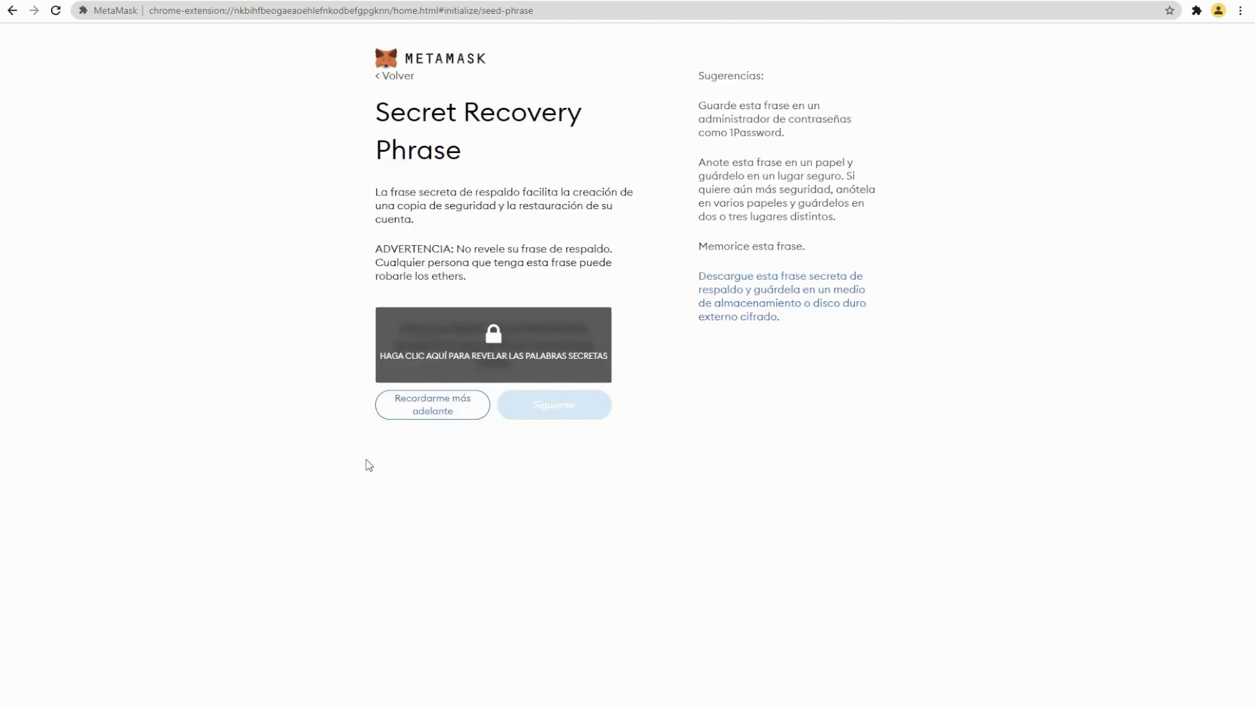
left_click(432, 418)
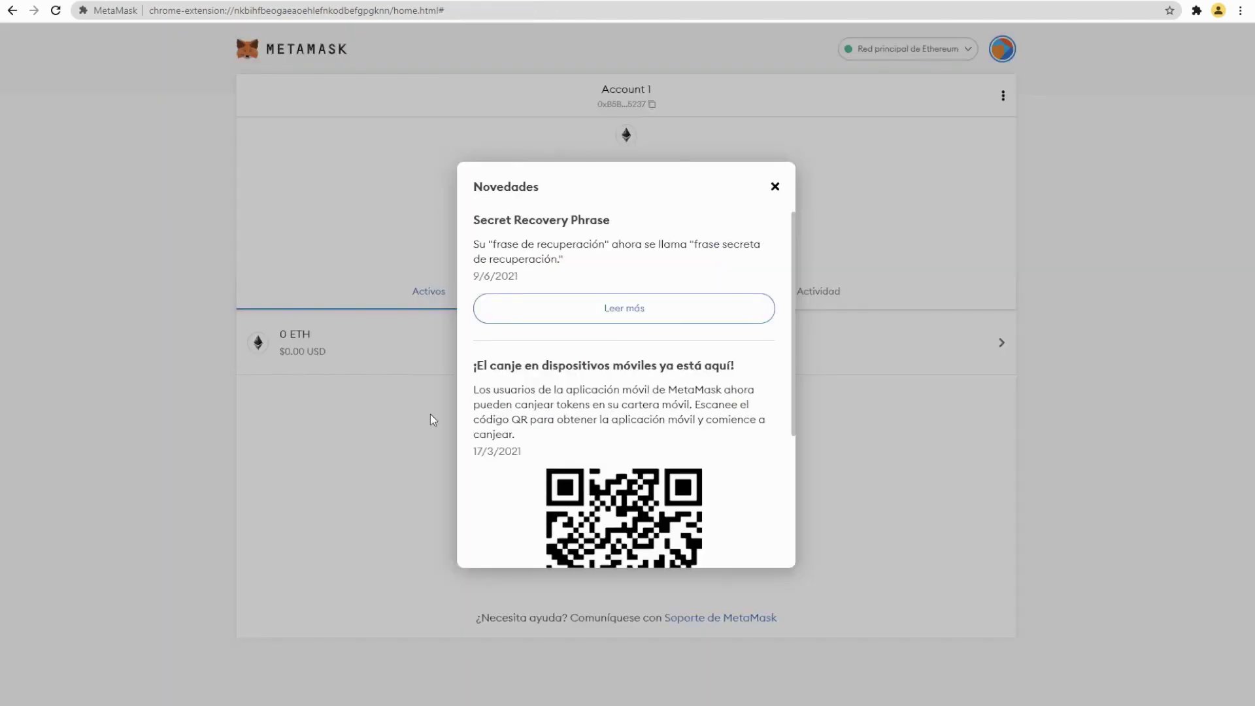
left_click(774, 187)
left_click(1196, 10)
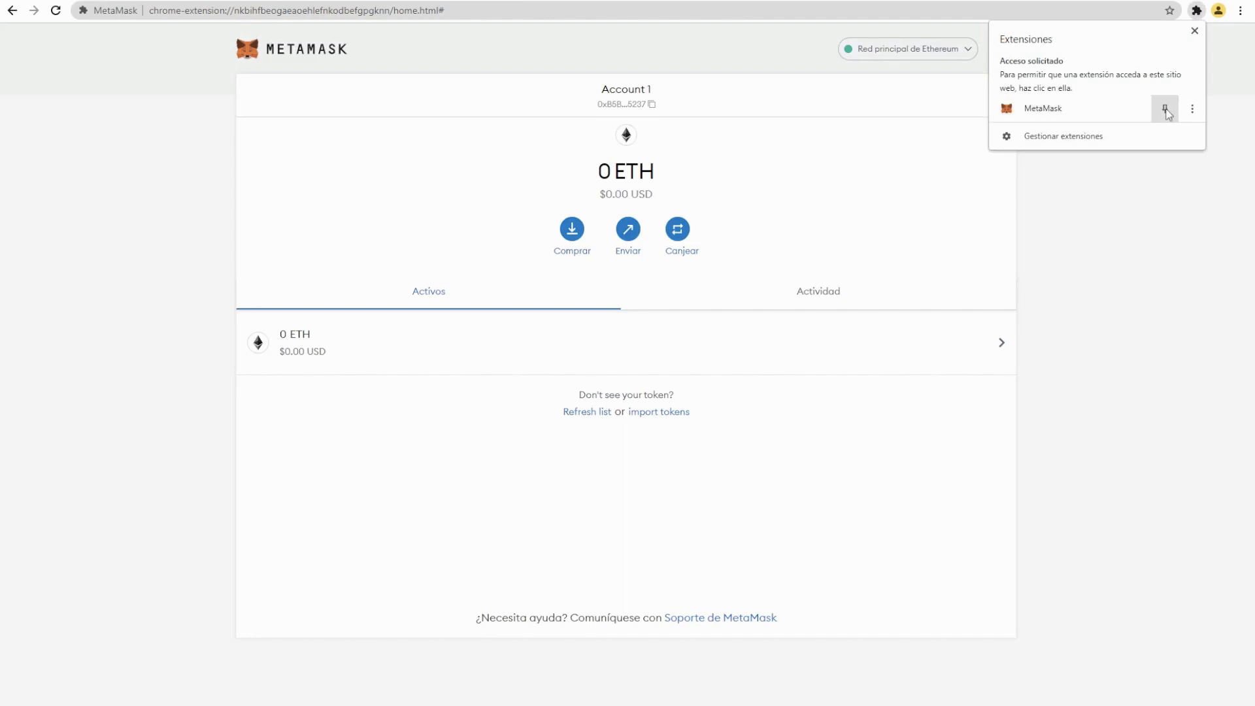
left_click(1164, 108)
left_click(1109, 236)
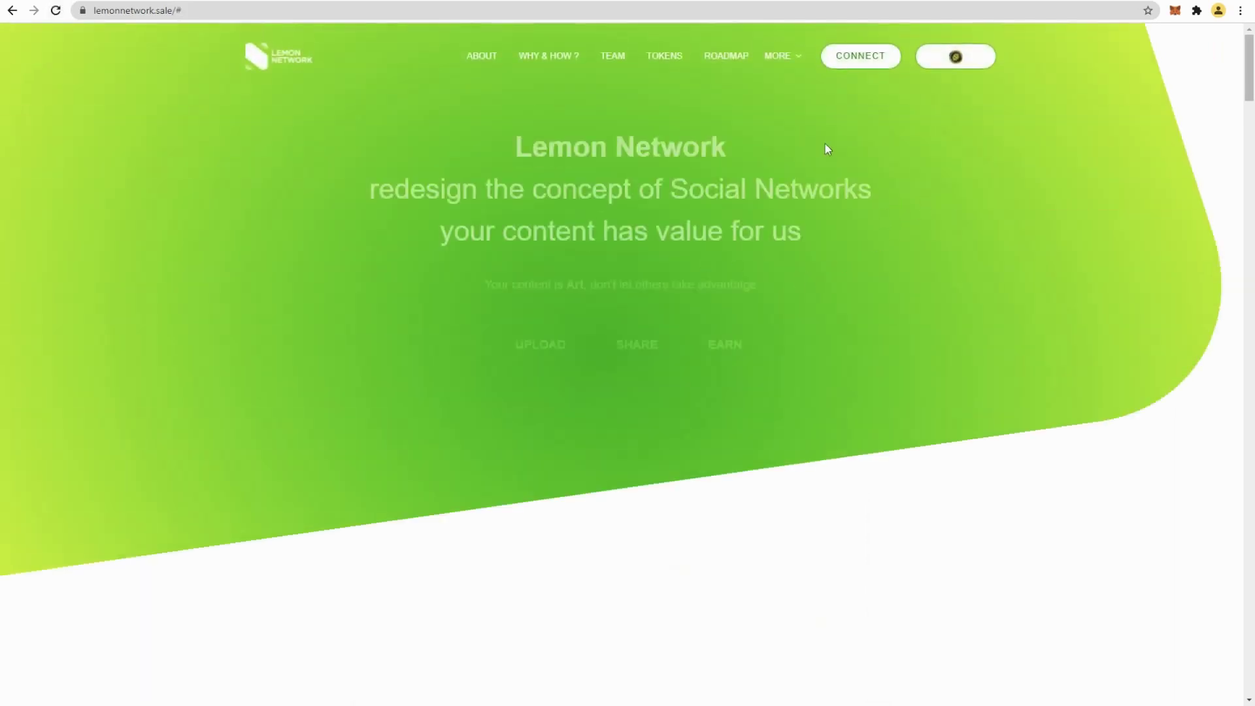
Step: Connect MetaMask to Lemon Network, approving the EWC network and switching to it
left_click(859, 60)
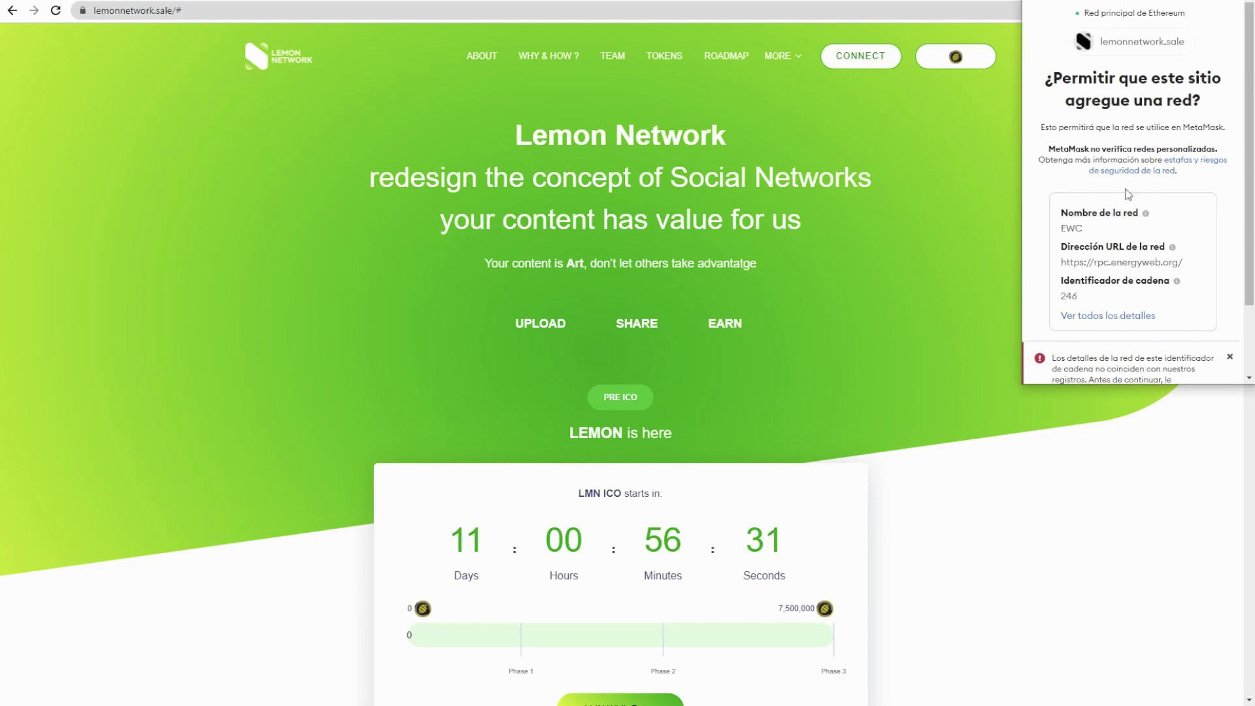
scroll(1138, 305, "down", 2)
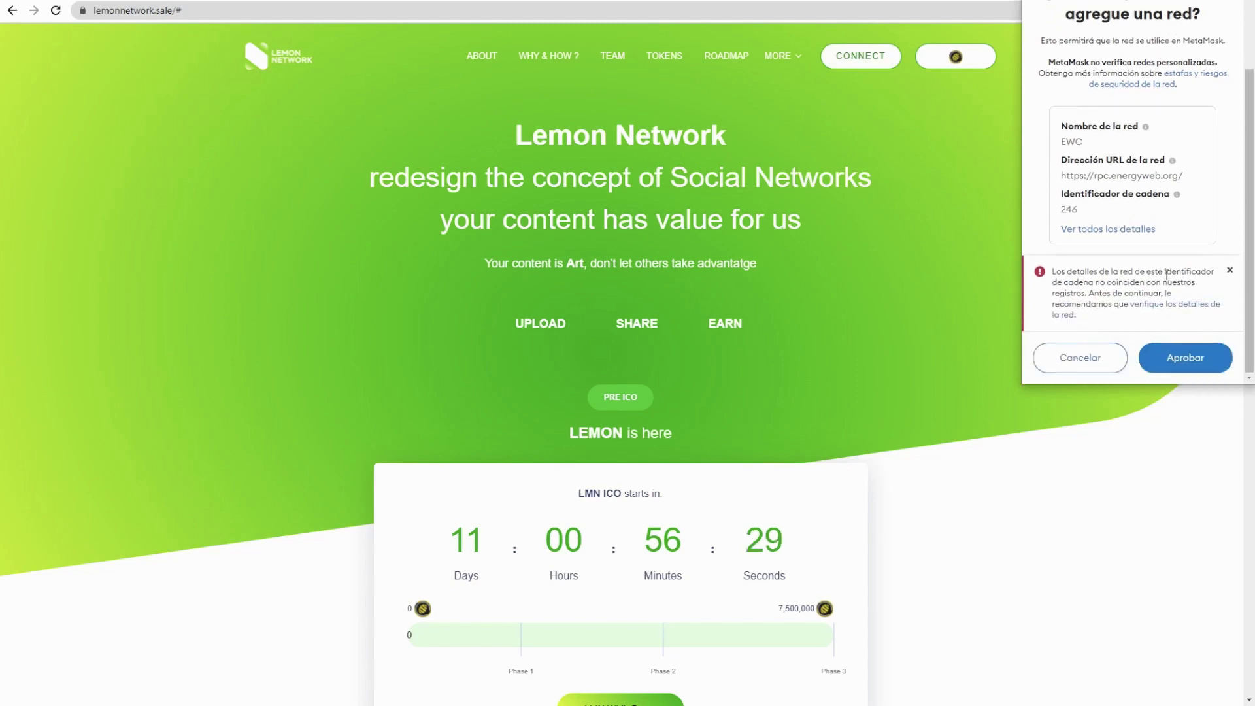
left_click(1190, 366)
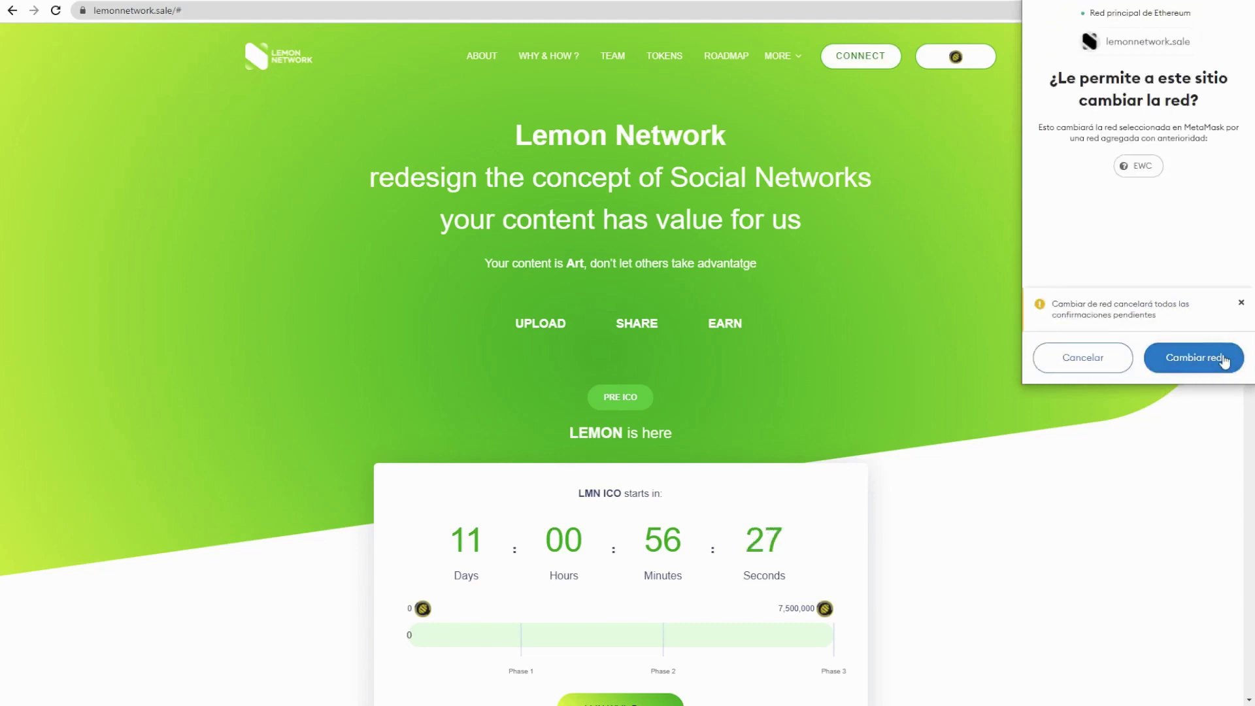
left_click(1203, 366)
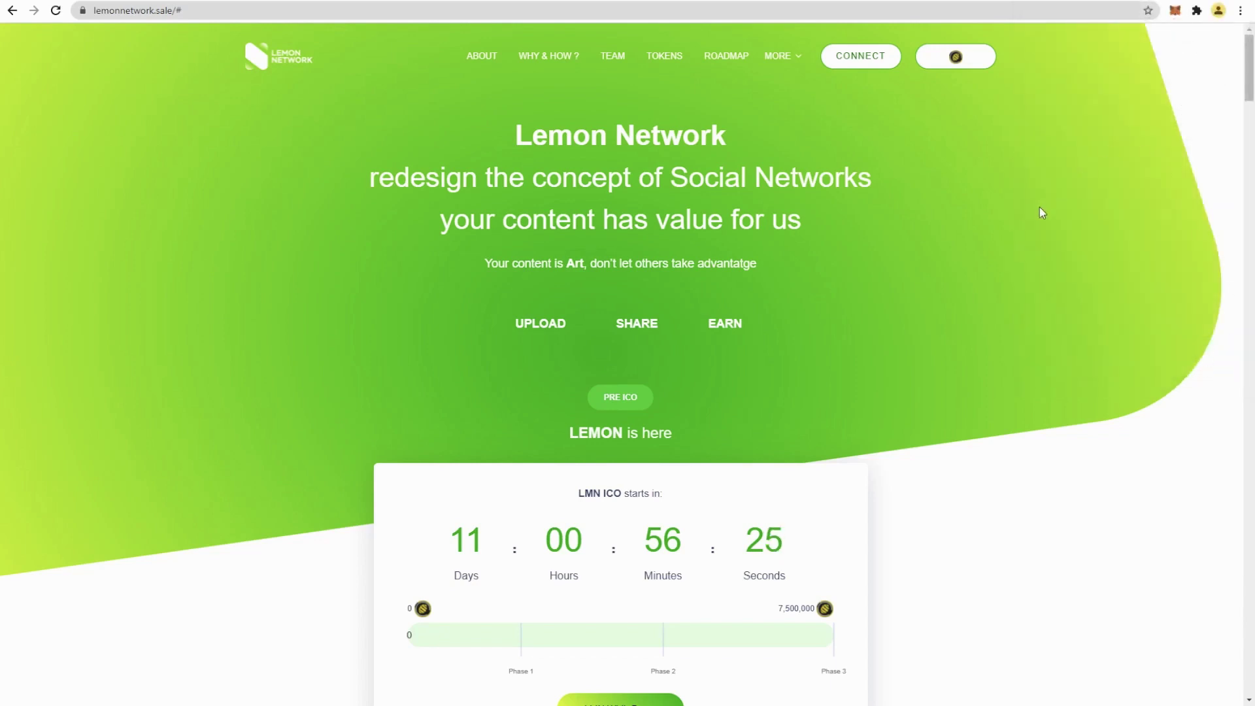
Step: Add the LMN token to the wallet and check it in MetaMask
left_click(954, 57)
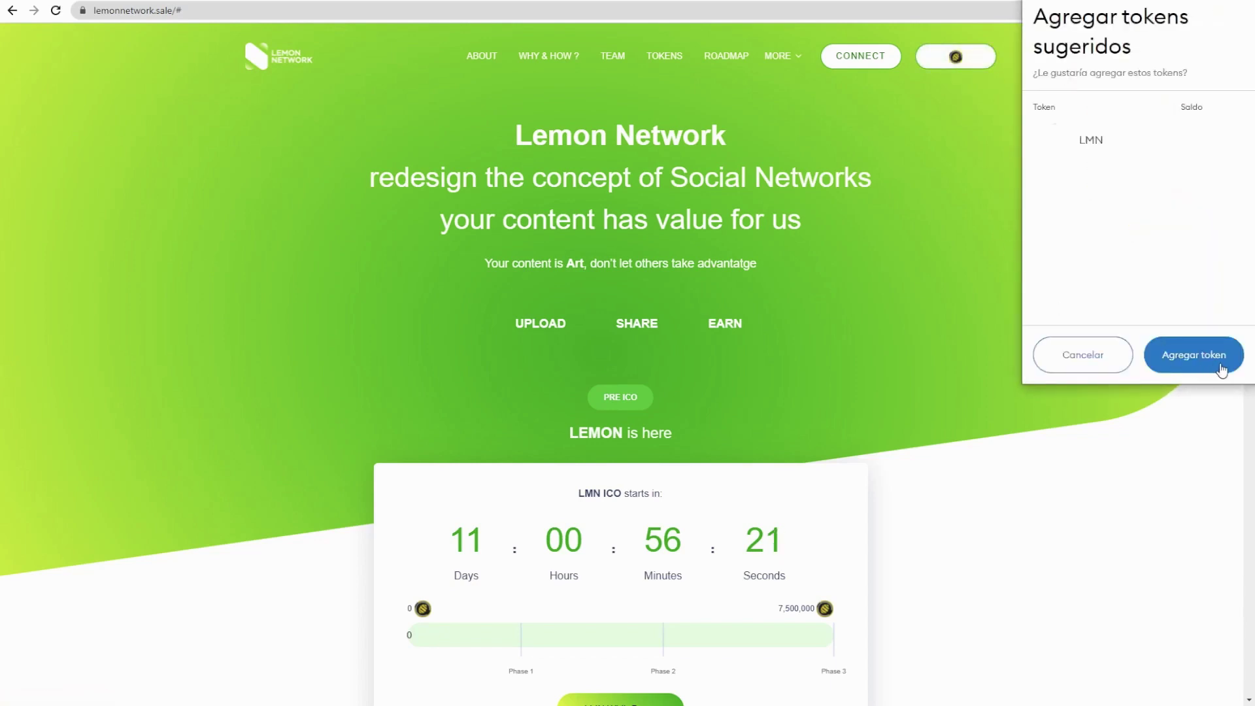
left_click(1220, 368)
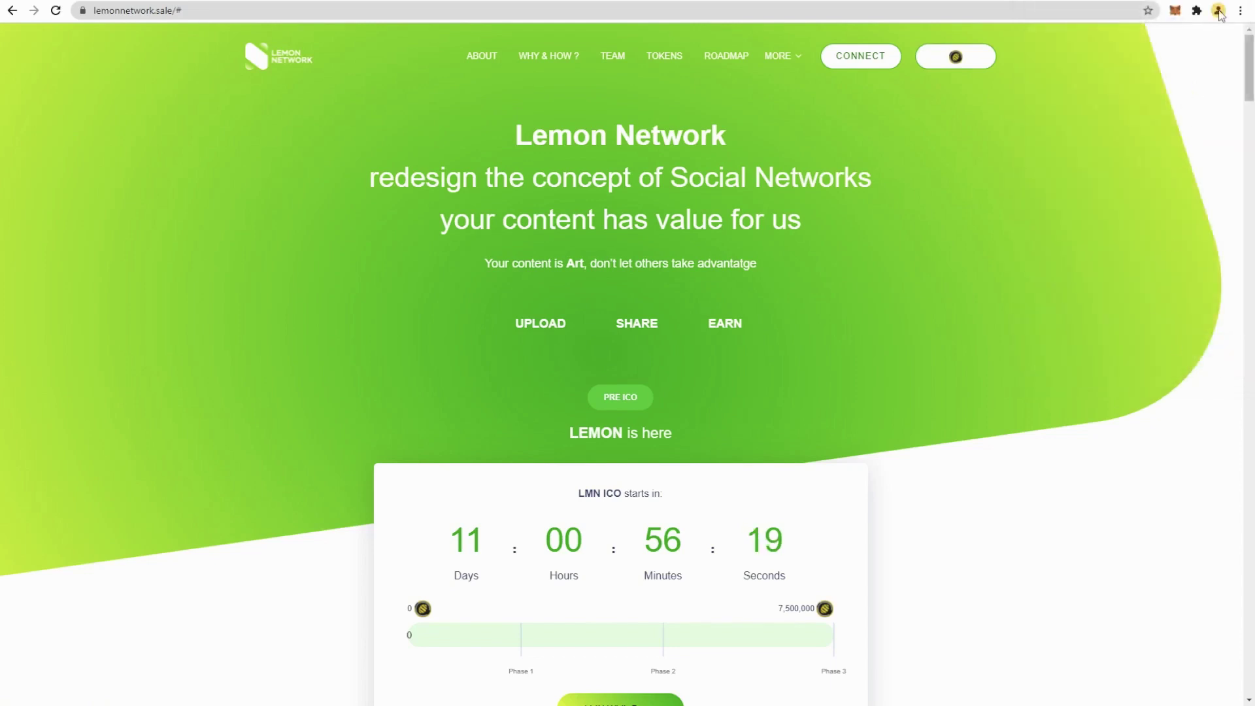
left_click(1173, 14)
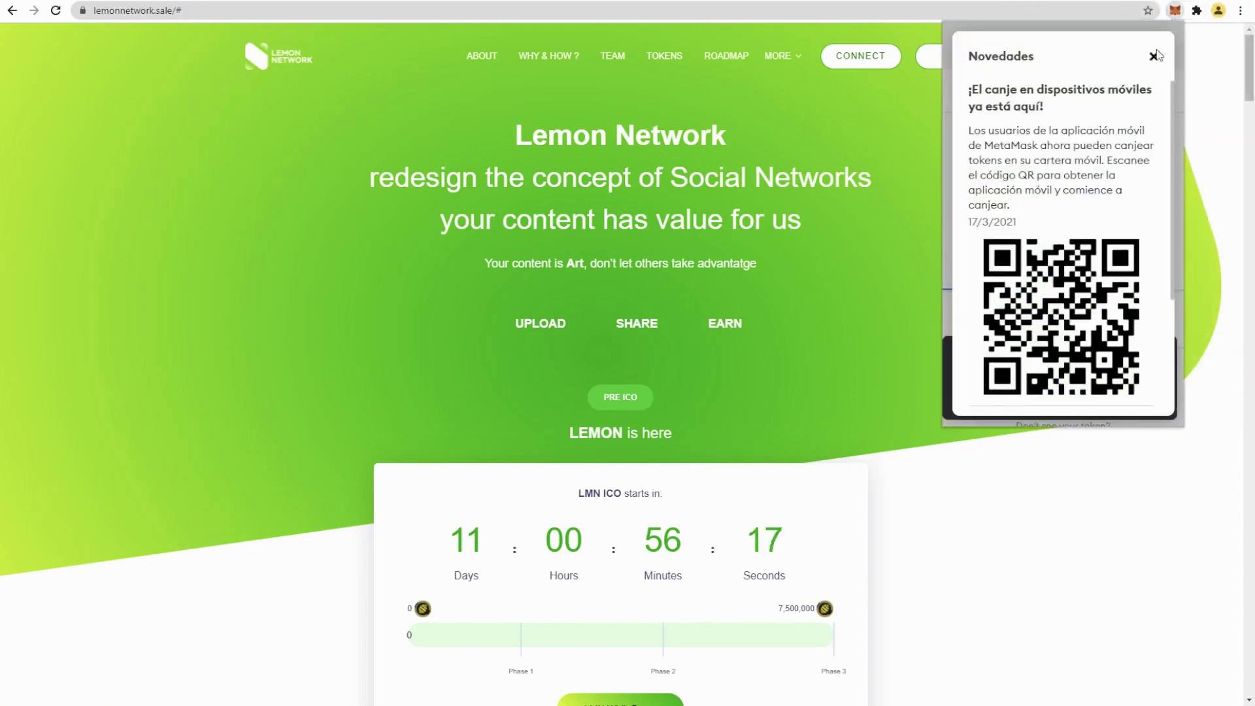
left_click(1154, 55)
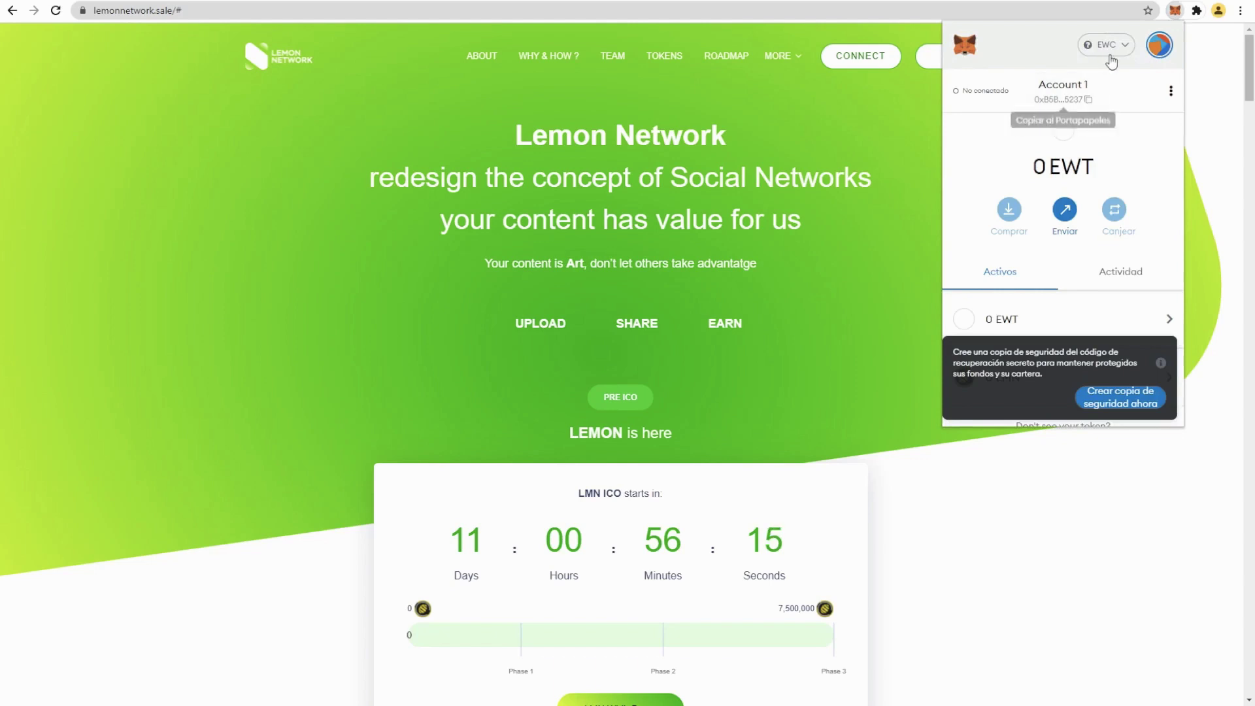
scroll(1115, 249, "down", 1)
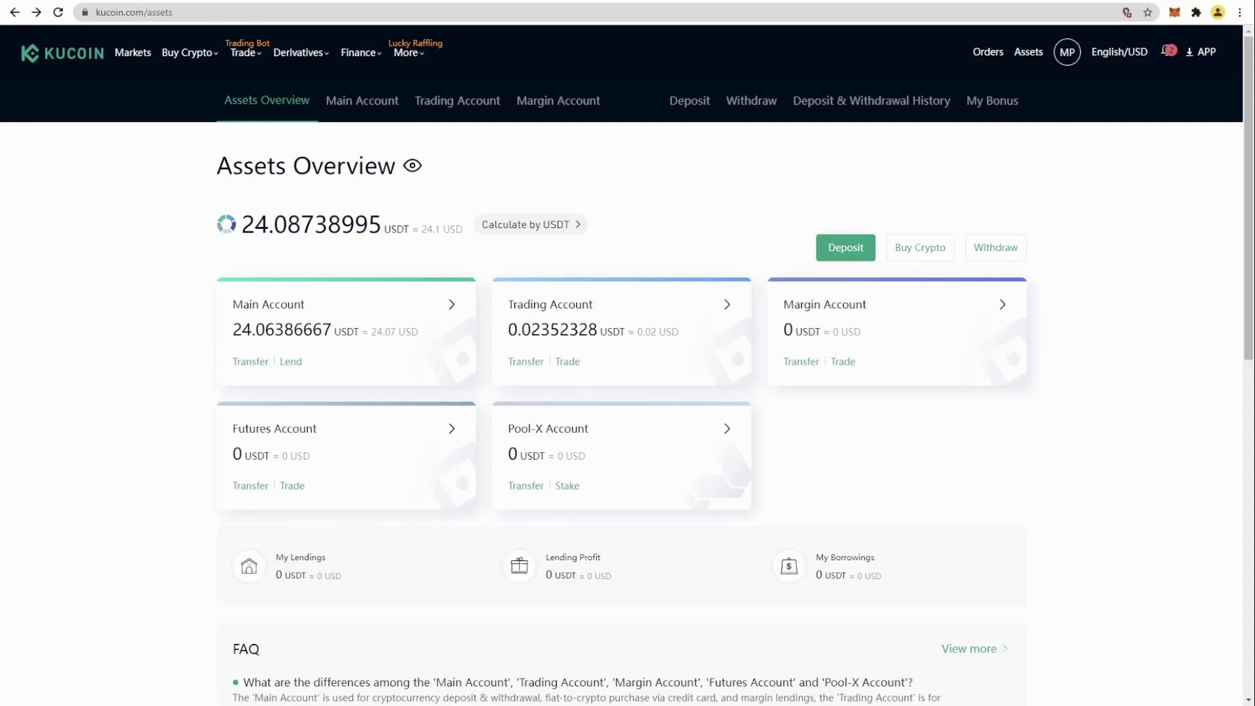
Step: Transfer all 24.00000065 USDT from Main Account to Trading Account and view the Trading Account balances
left_click(248, 363)
left_click(627, 310)
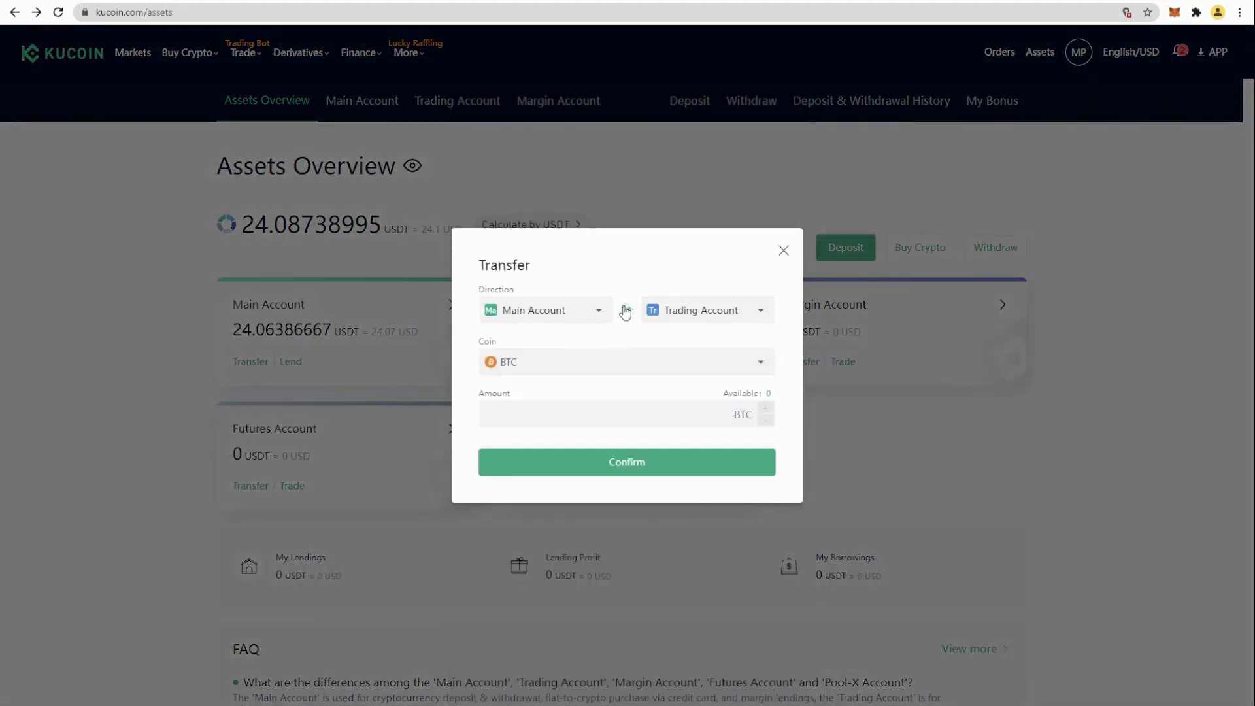
left_click(763, 369)
type("usdt")
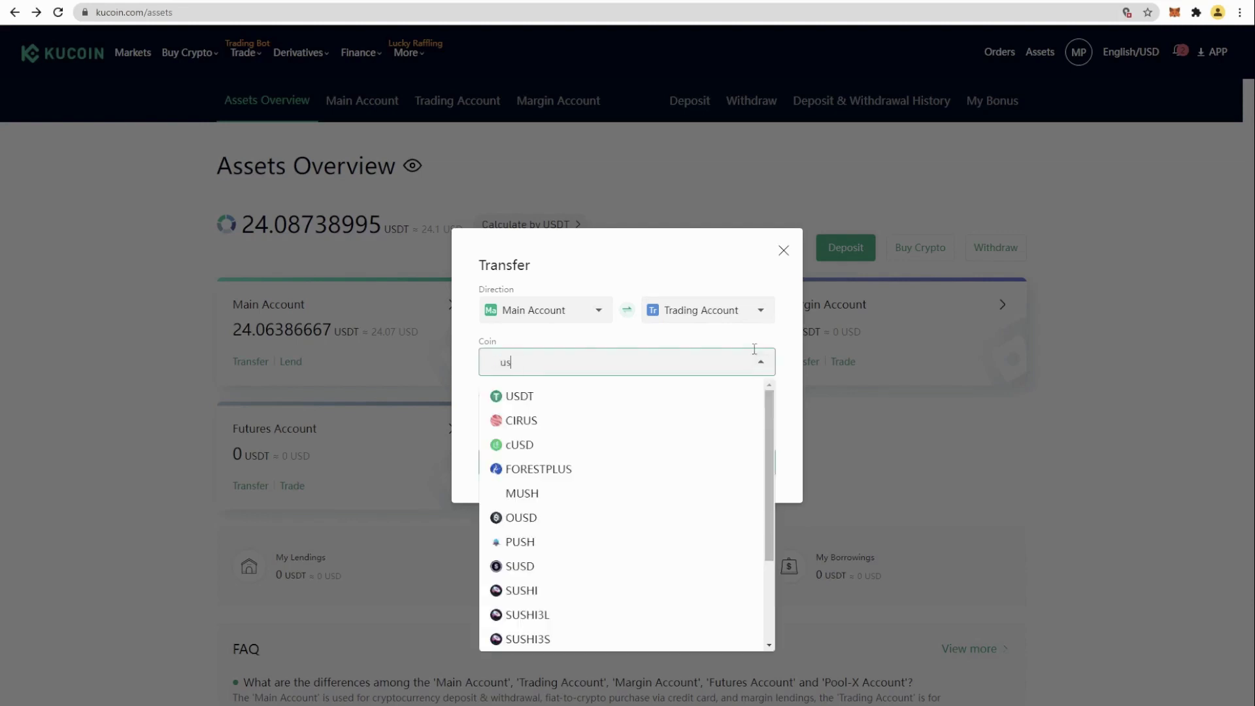
left_click(521, 398)
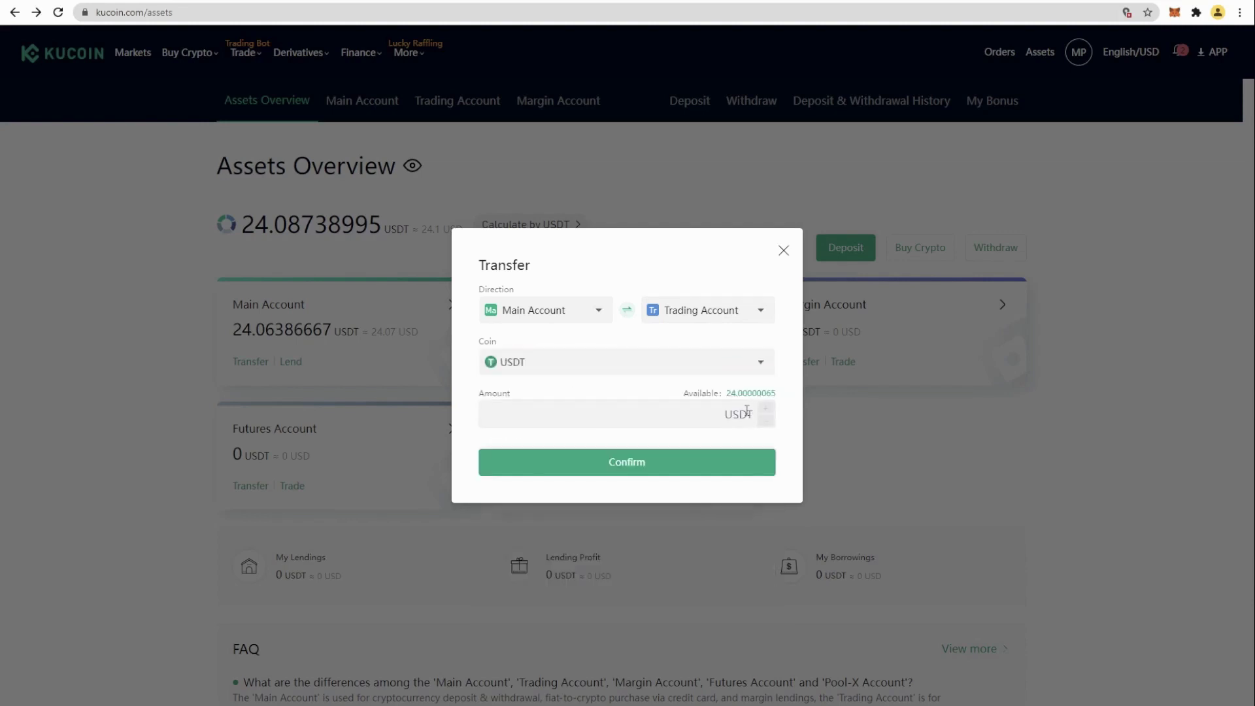
left_click(750, 393)
left_click(668, 464)
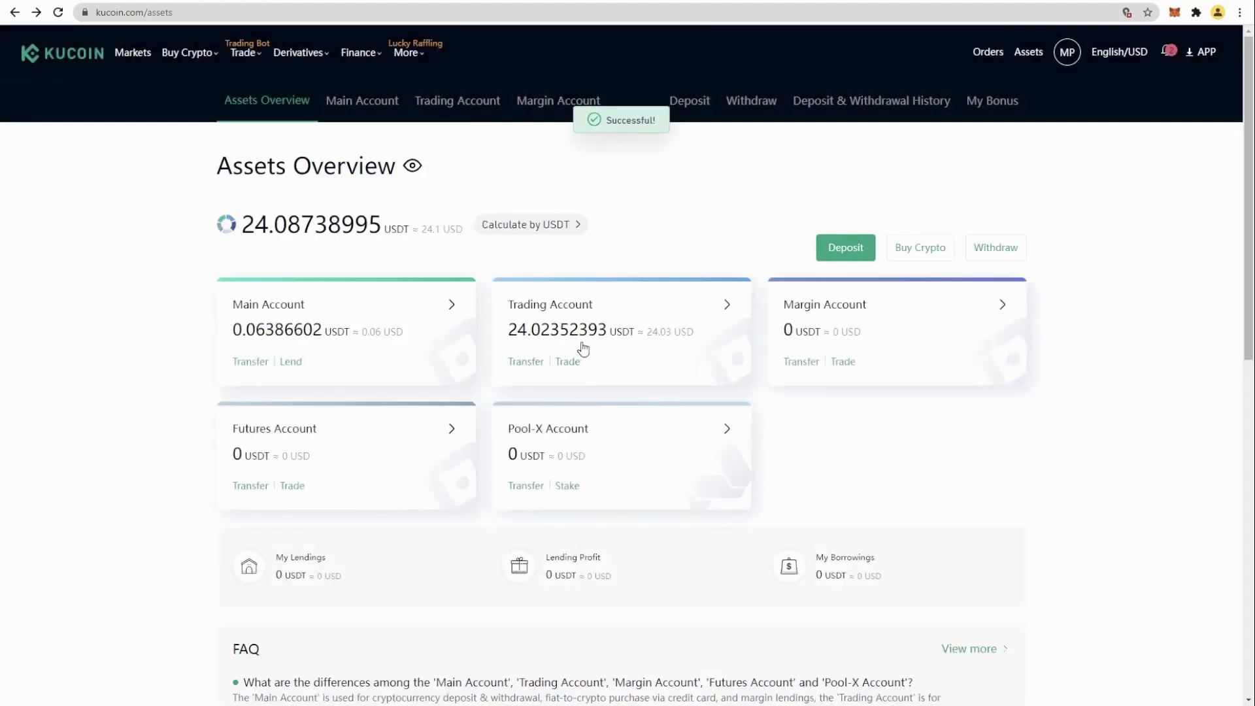
left_click(656, 353)
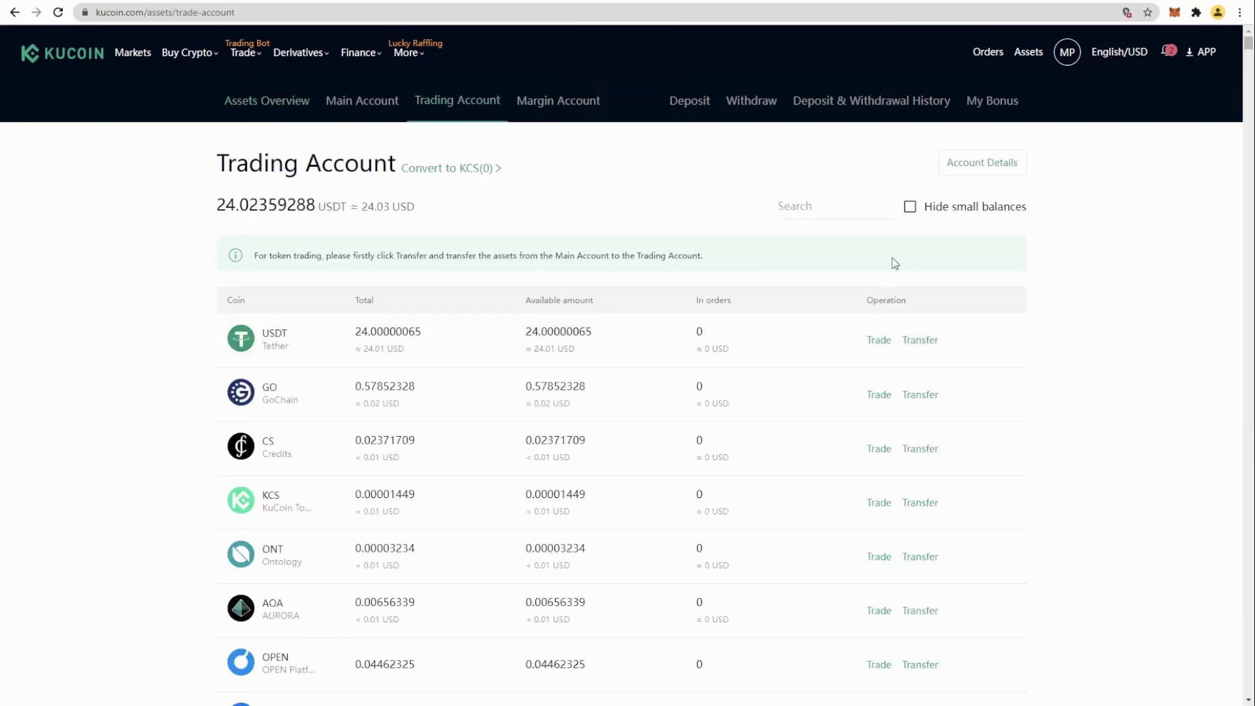
Step: Open the EWT/USDT pair and market-buy EWT with 100% of the USDT, receiving 2.3446353 EWT
left_click(812, 208)
type("ew")
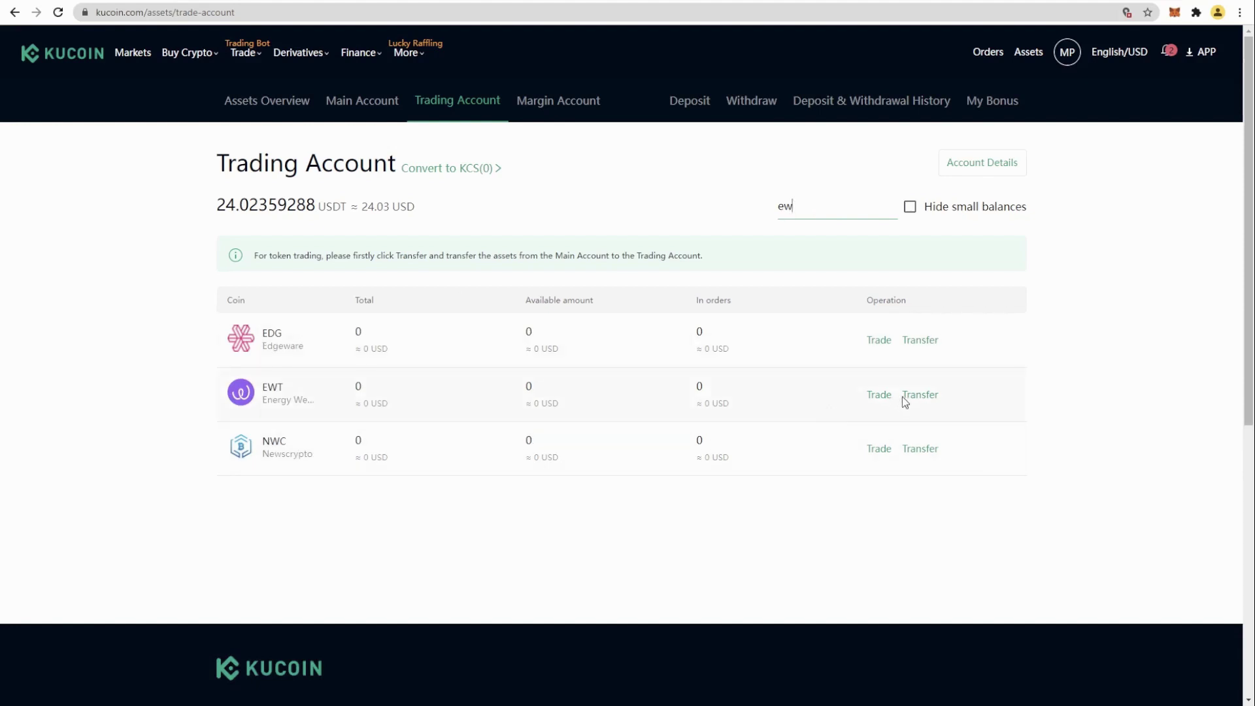
left_click(880, 396)
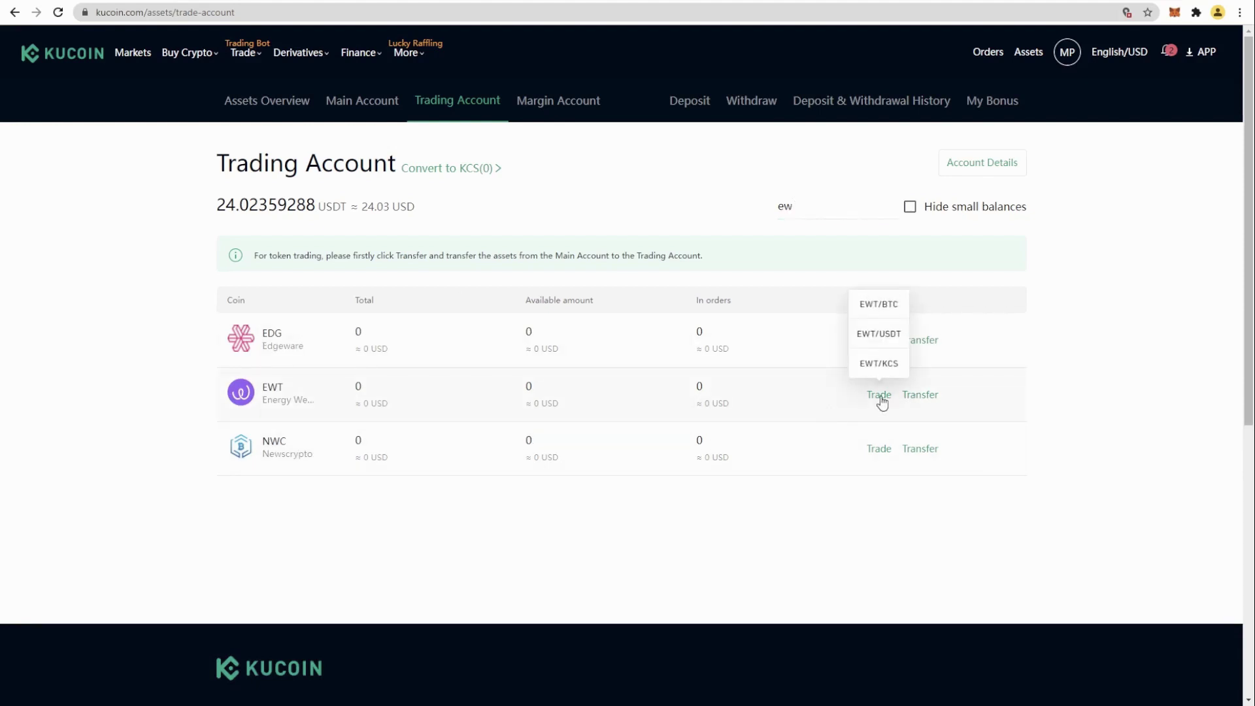
left_click(878, 334)
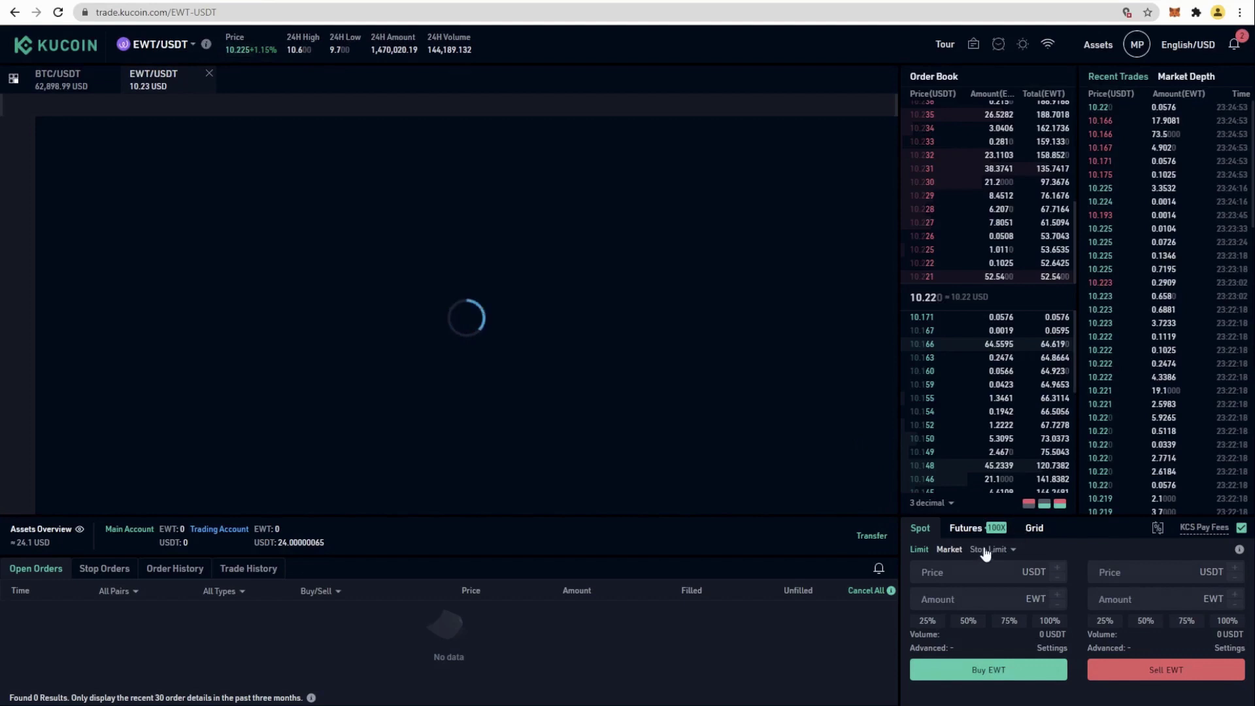
left_click(947, 551)
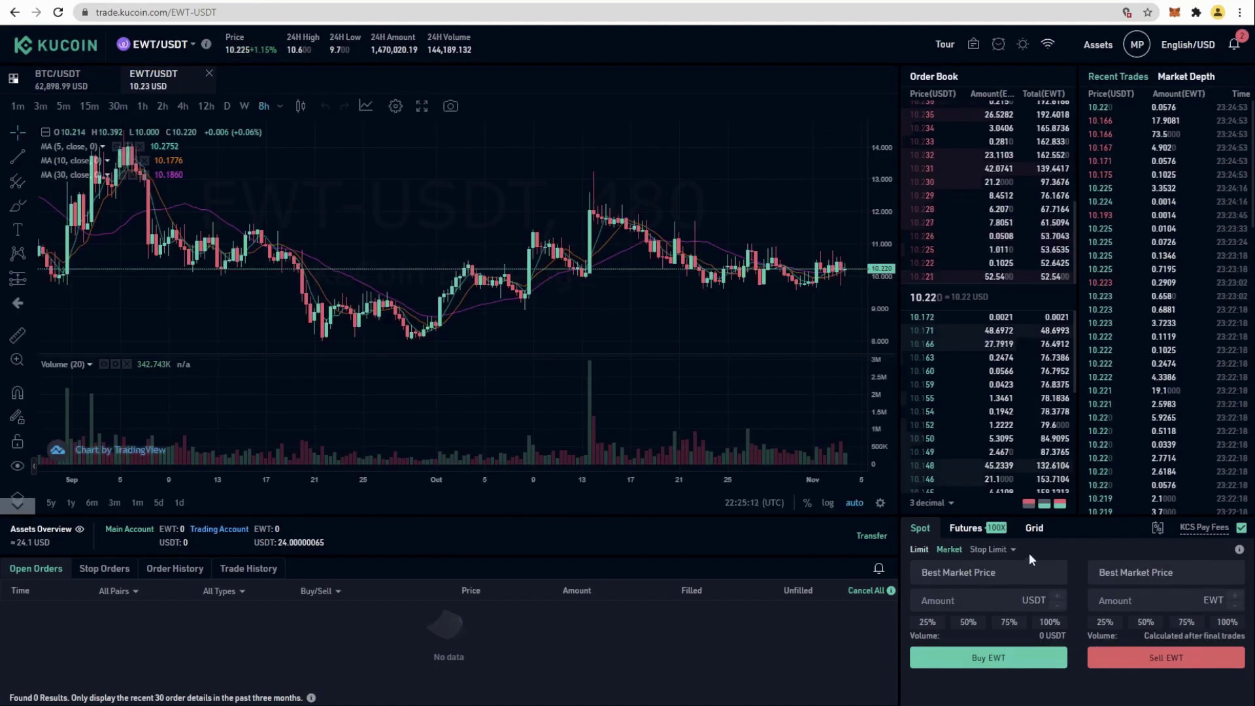
left_click(1049, 622)
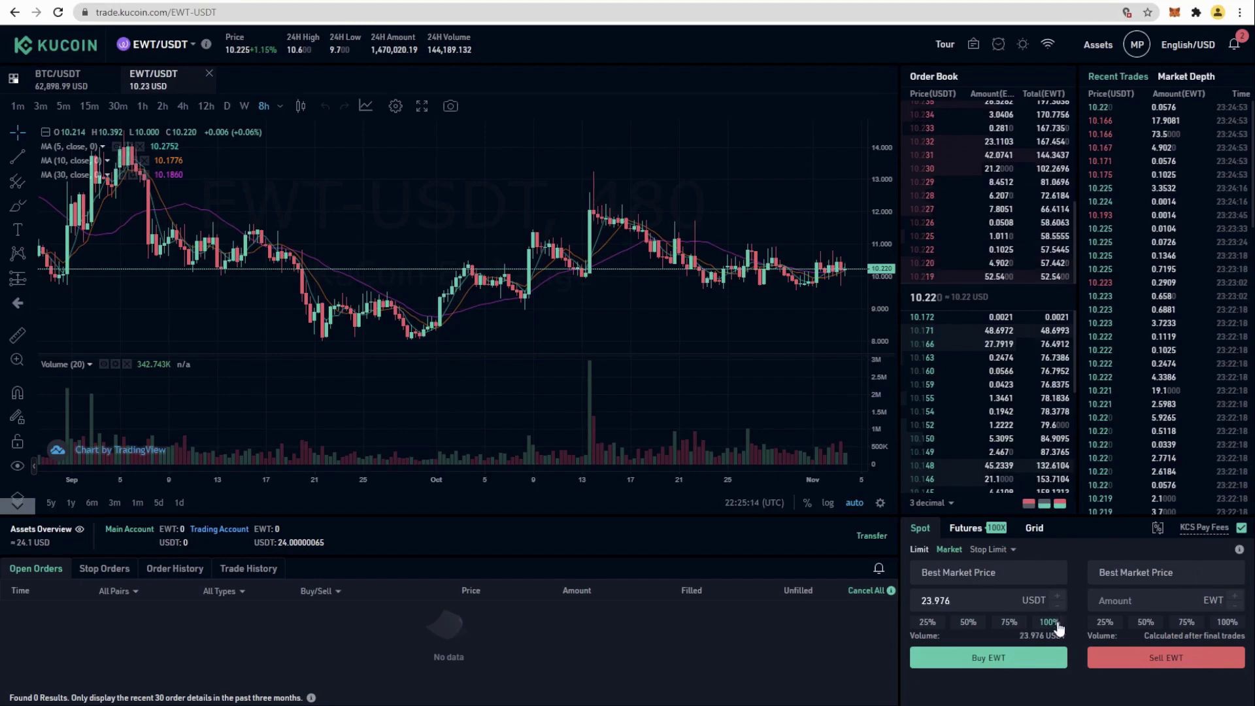
left_click(1006, 660)
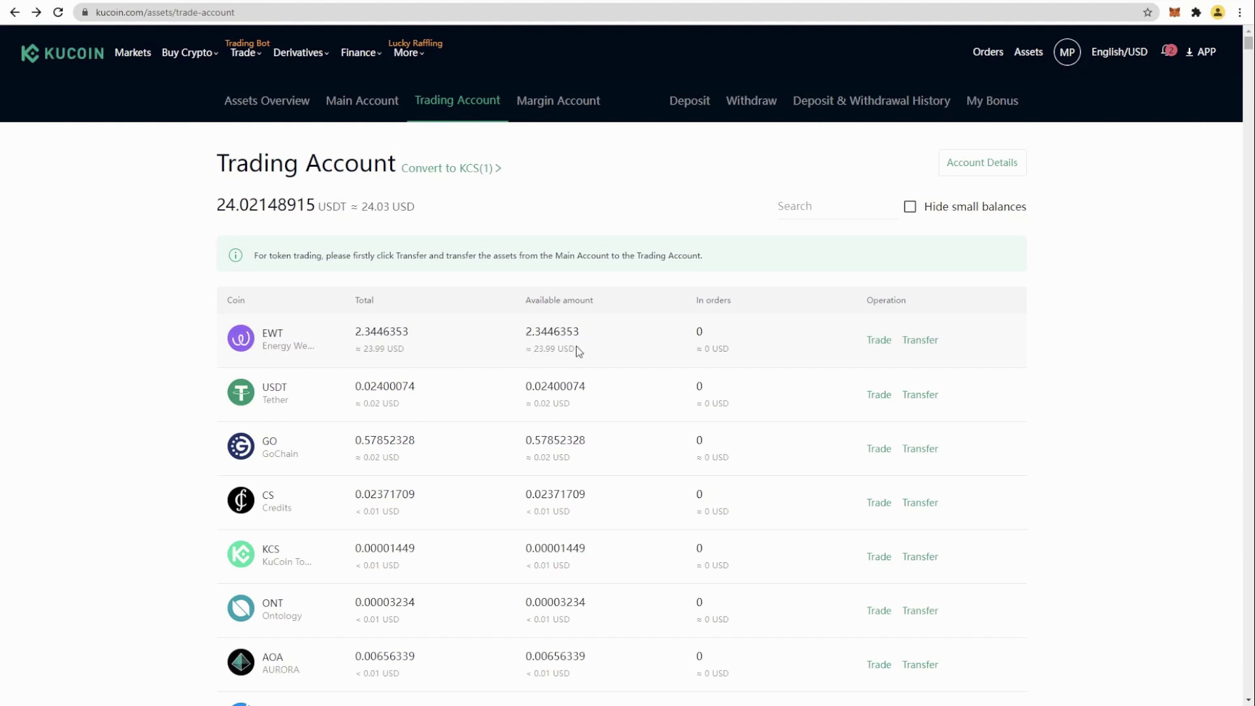
Step: Transfer the full 2.3446353 EWT from Trading Account to Main Account and view its balances
left_click(920, 340)
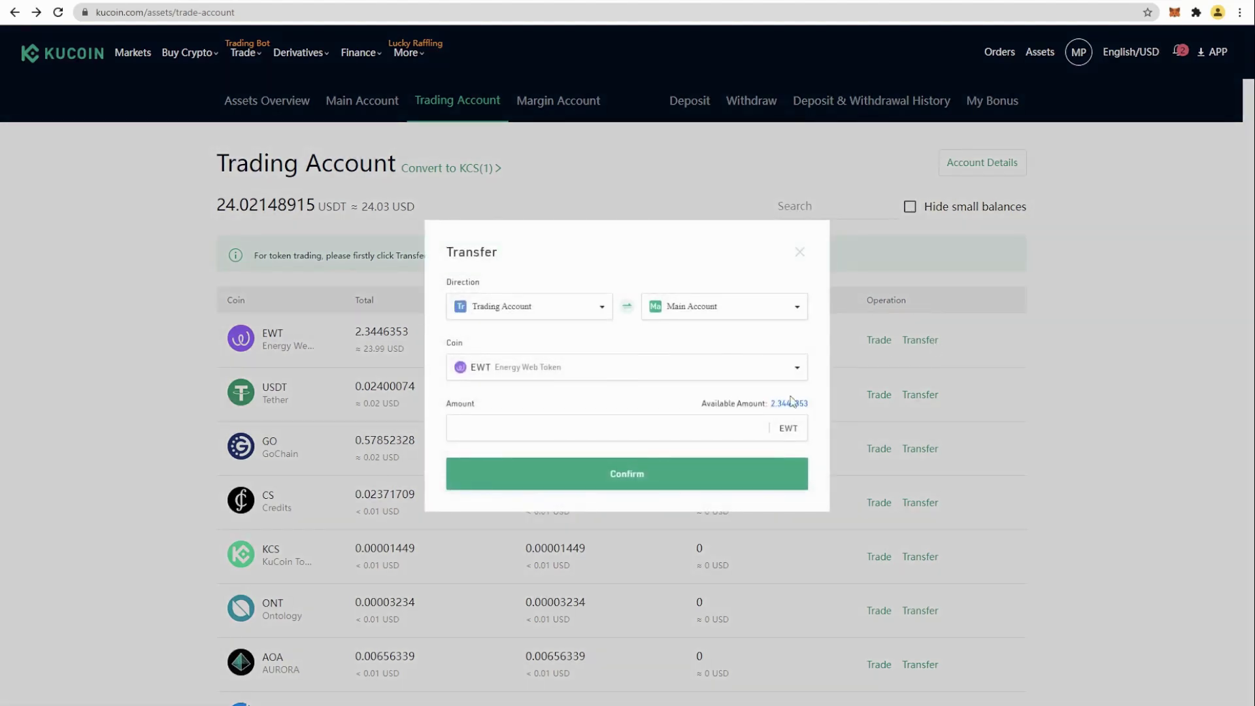
left_click(790, 402)
left_click(725, 473)
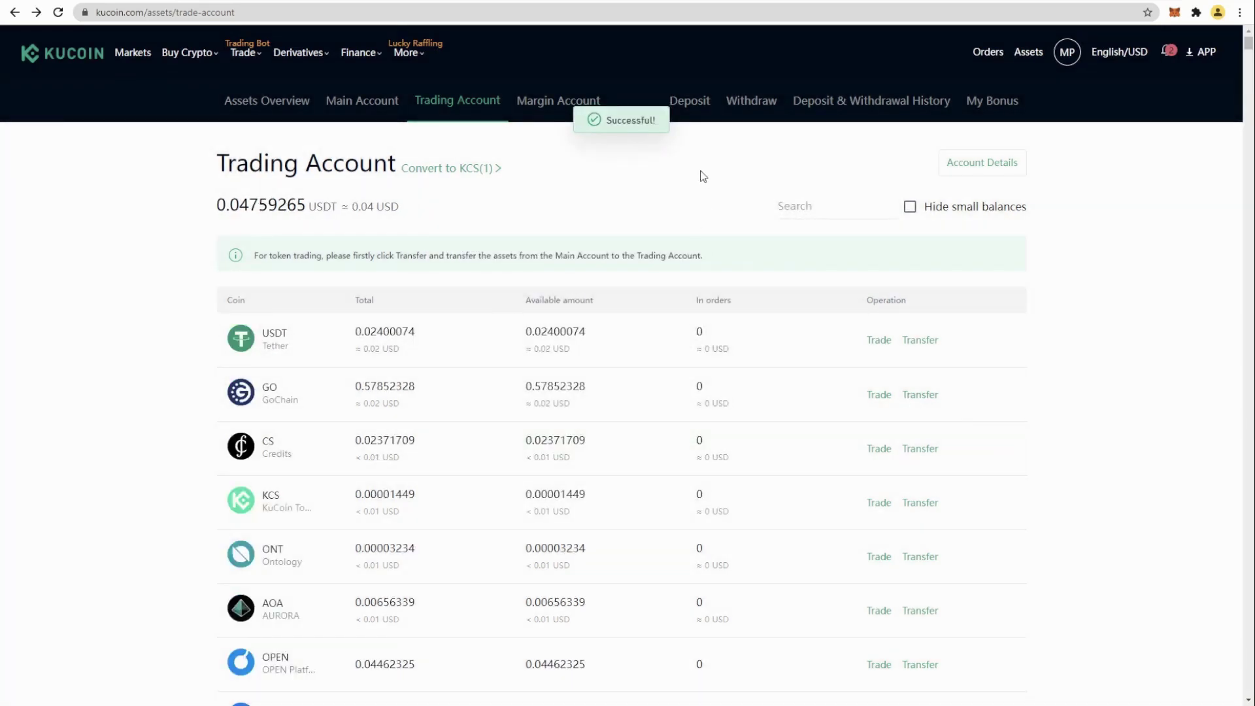
left_click(359, 105)
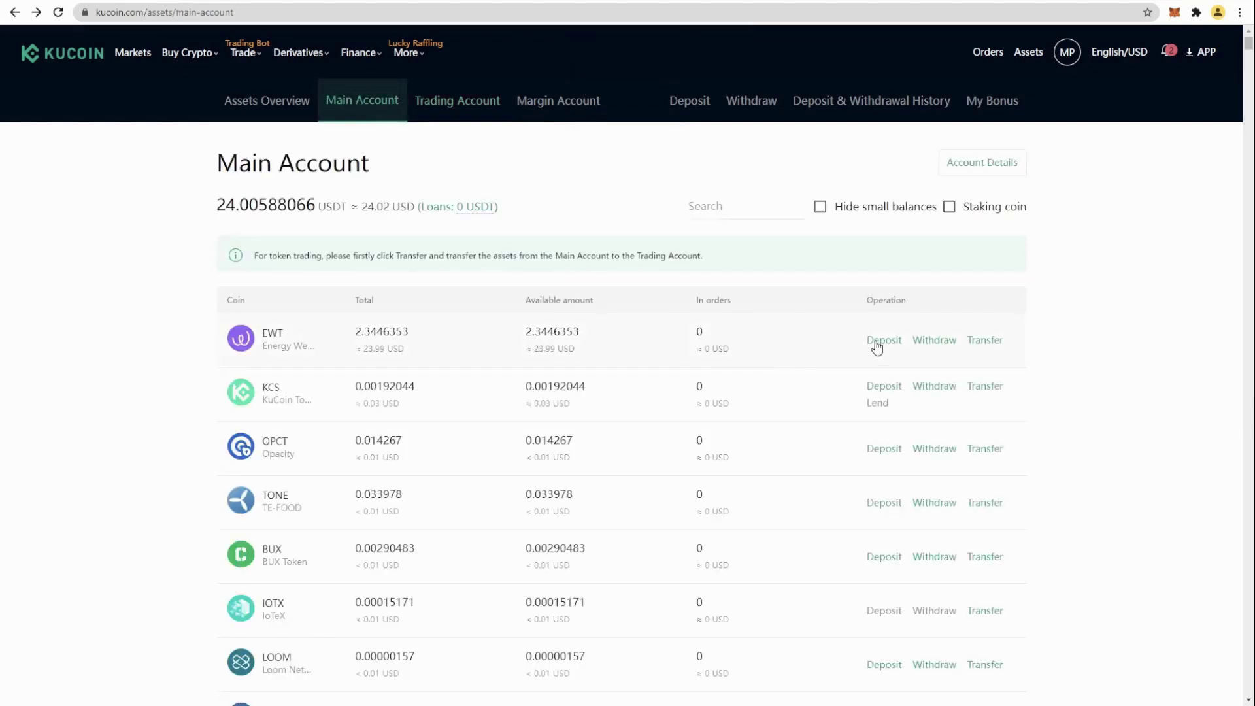
Step: Start an EWT withdrawal and acknowledge the network risk notice
left_click(935, 340)
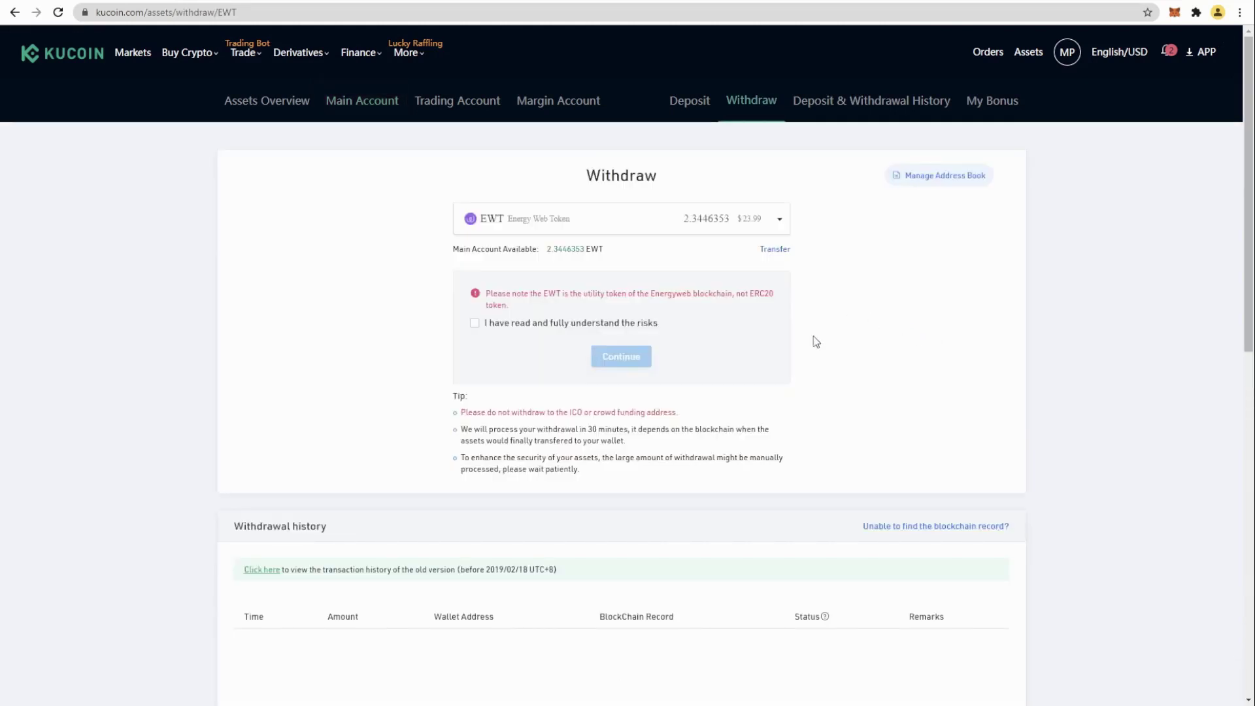
left_click(475, 324)
left_click(620, 358)
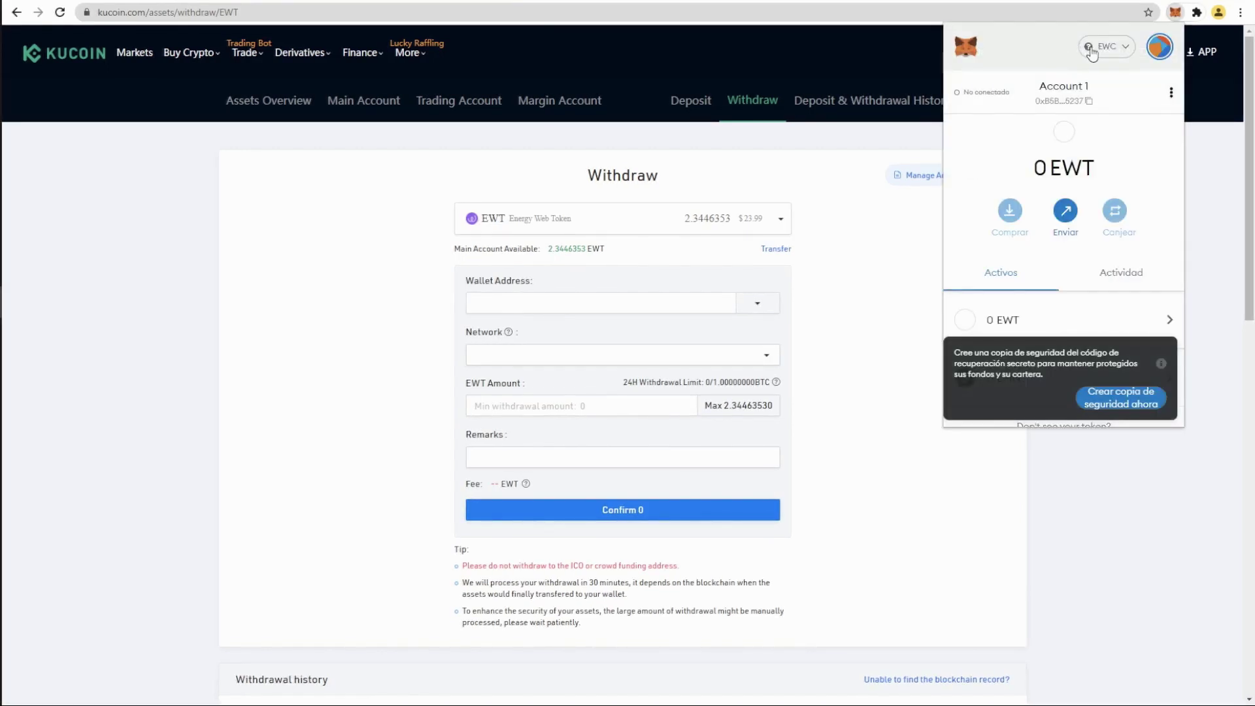
Step: Fill in the copied MetaMask address, EWT network and maximum 2.34463530 EWT, then submit
left_click(1068, 102)
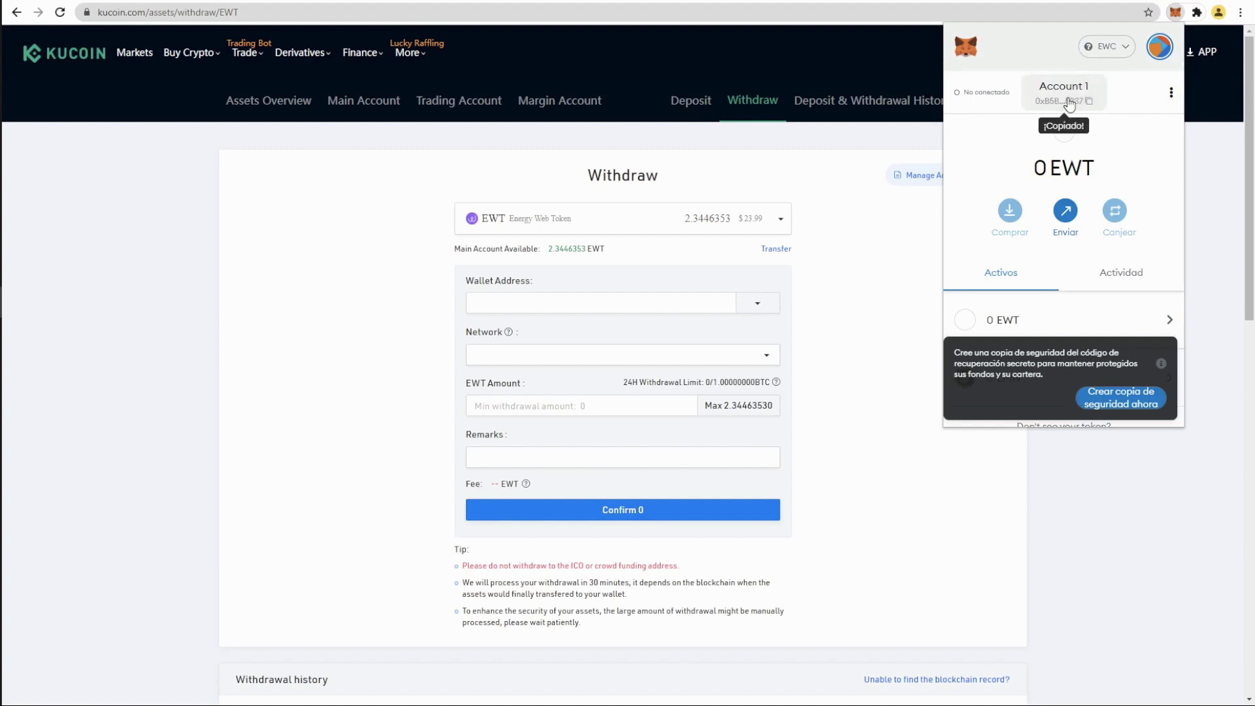
left_click(532, 299)
type("0xB5Bc2859aa963e51D1663DC14e914411e4f75237")
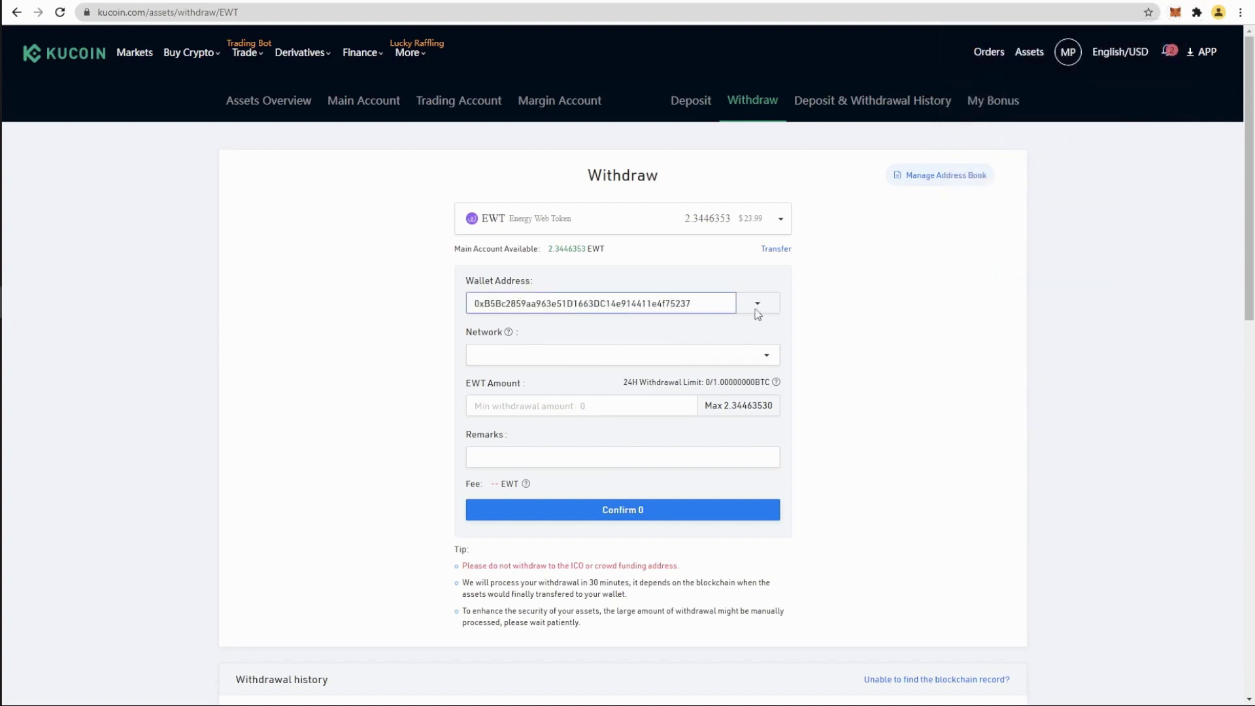
left_click(708, 356)
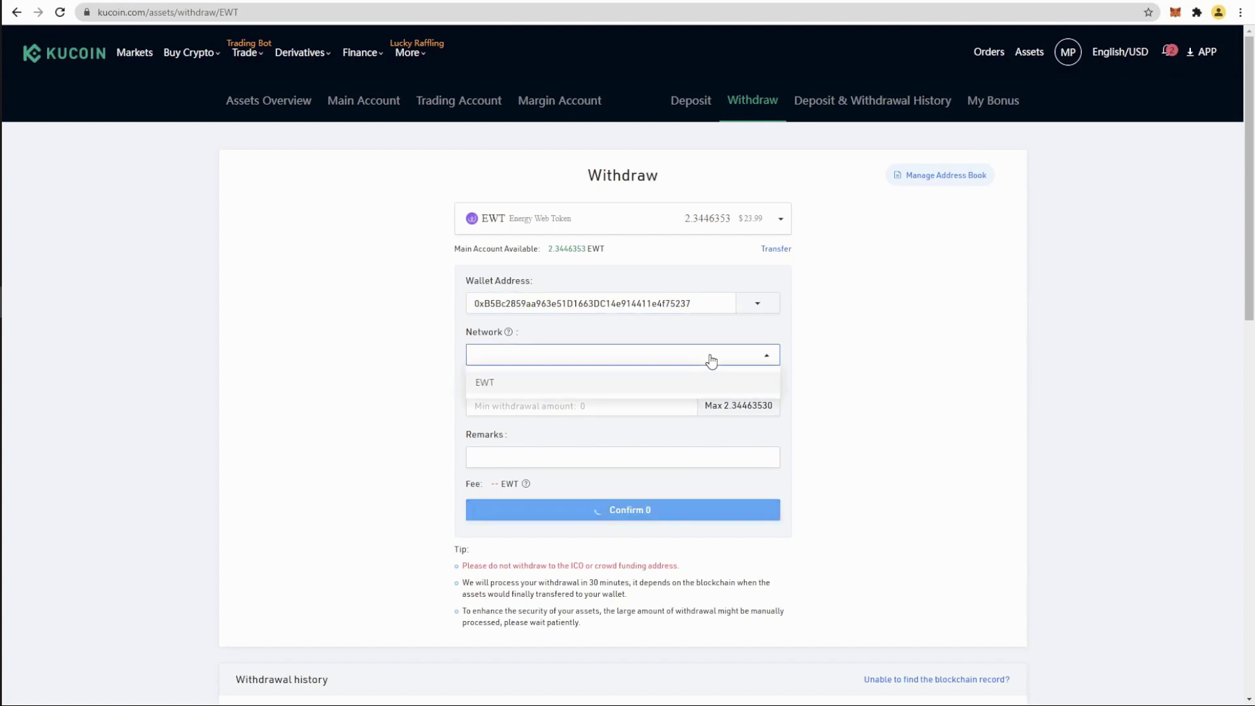
left_click(495, 387)
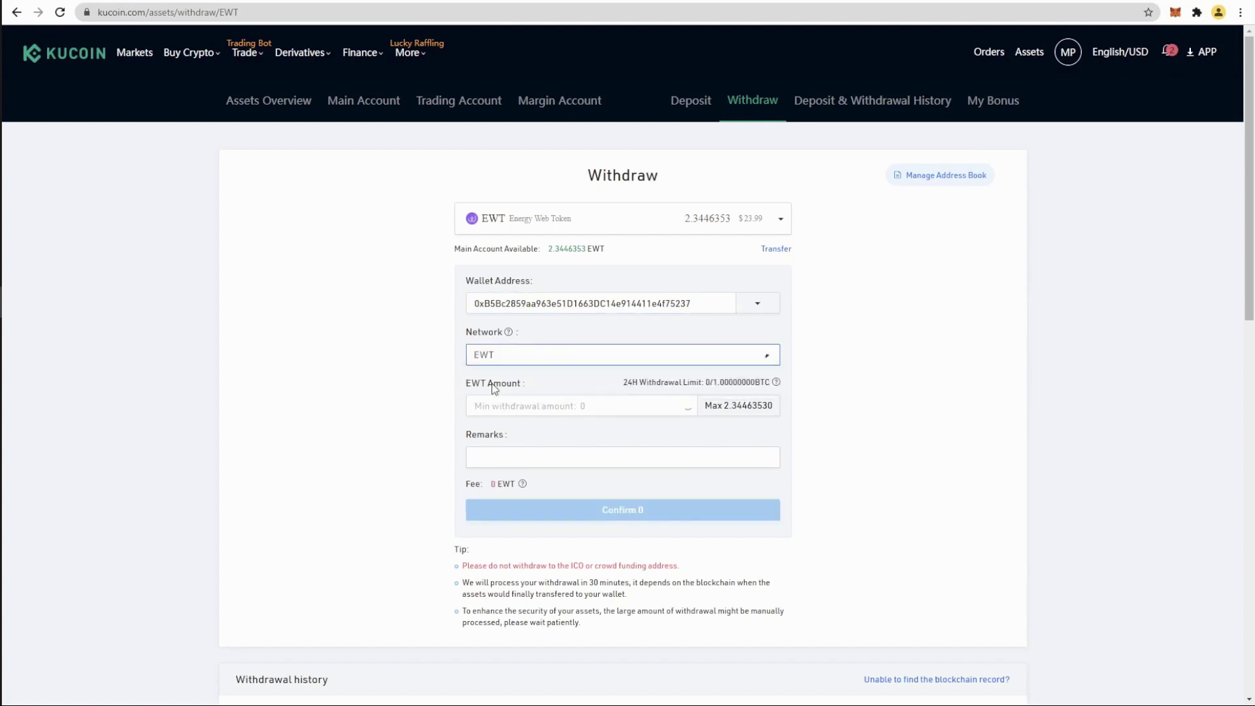
left_click(723, 408)
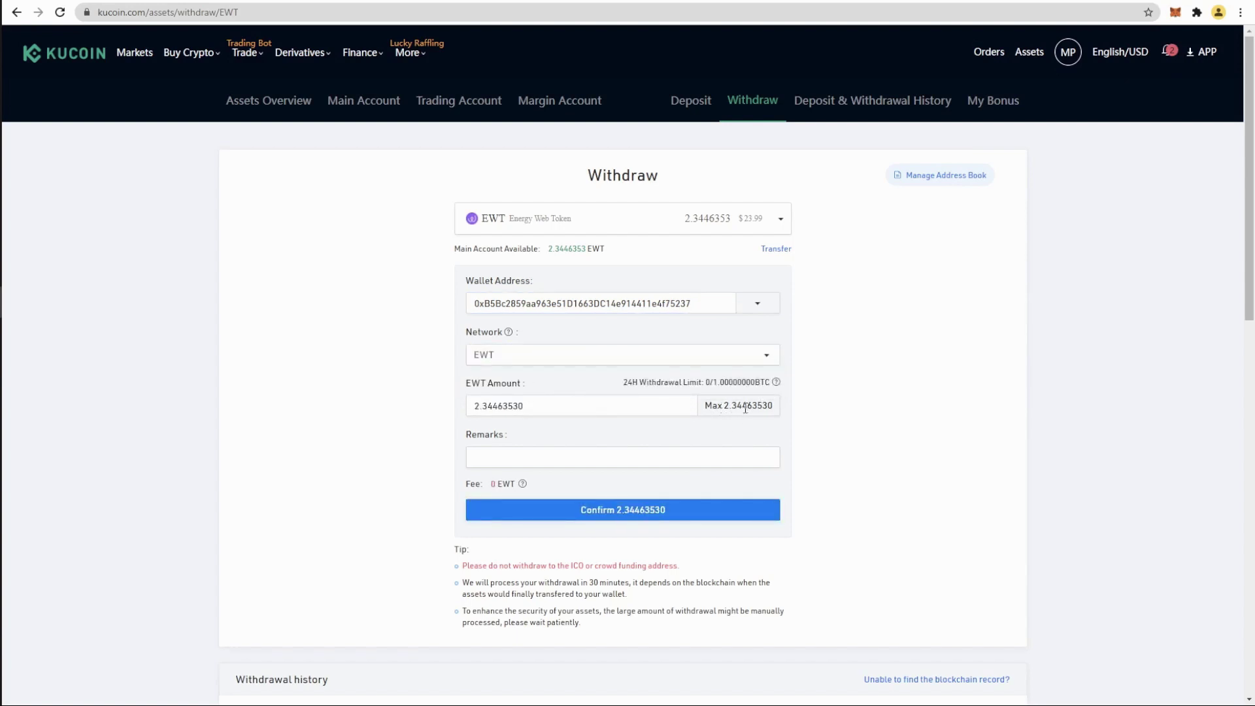
left_click(639, 512)
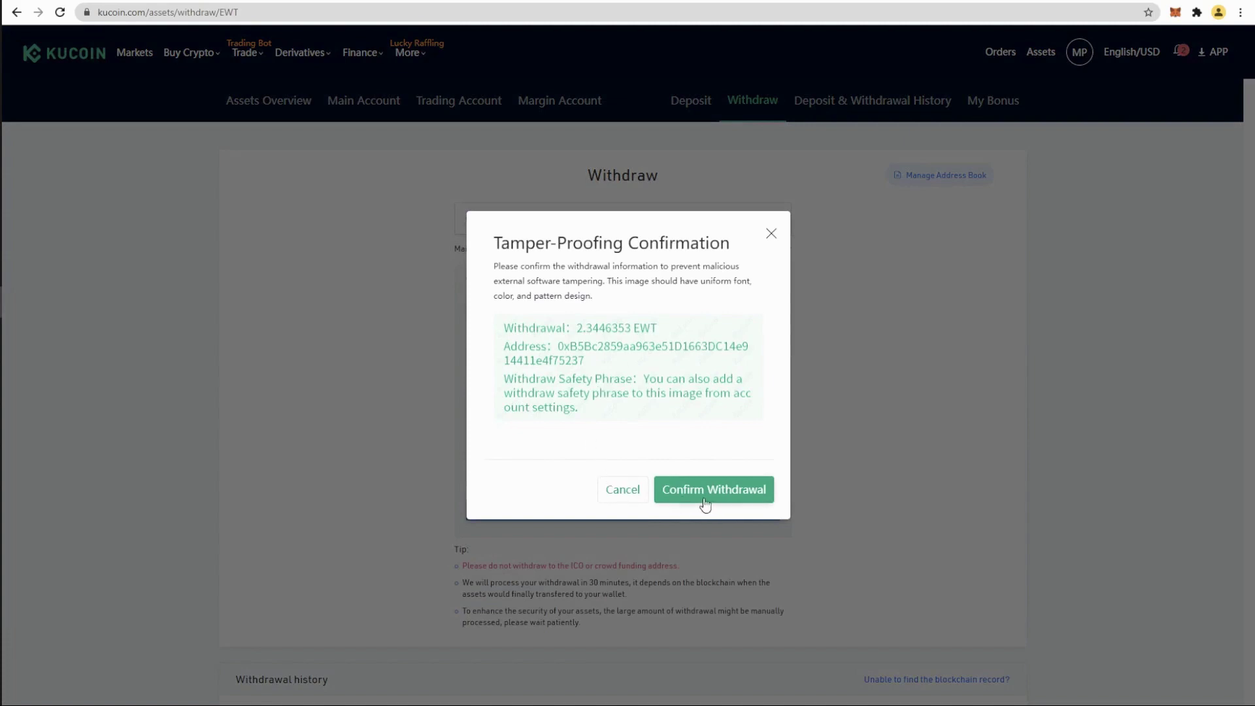
Step: Confirm the EWT withdrawal and submit the trading password, e-mail code and 2FA code
left_click(727, 491)
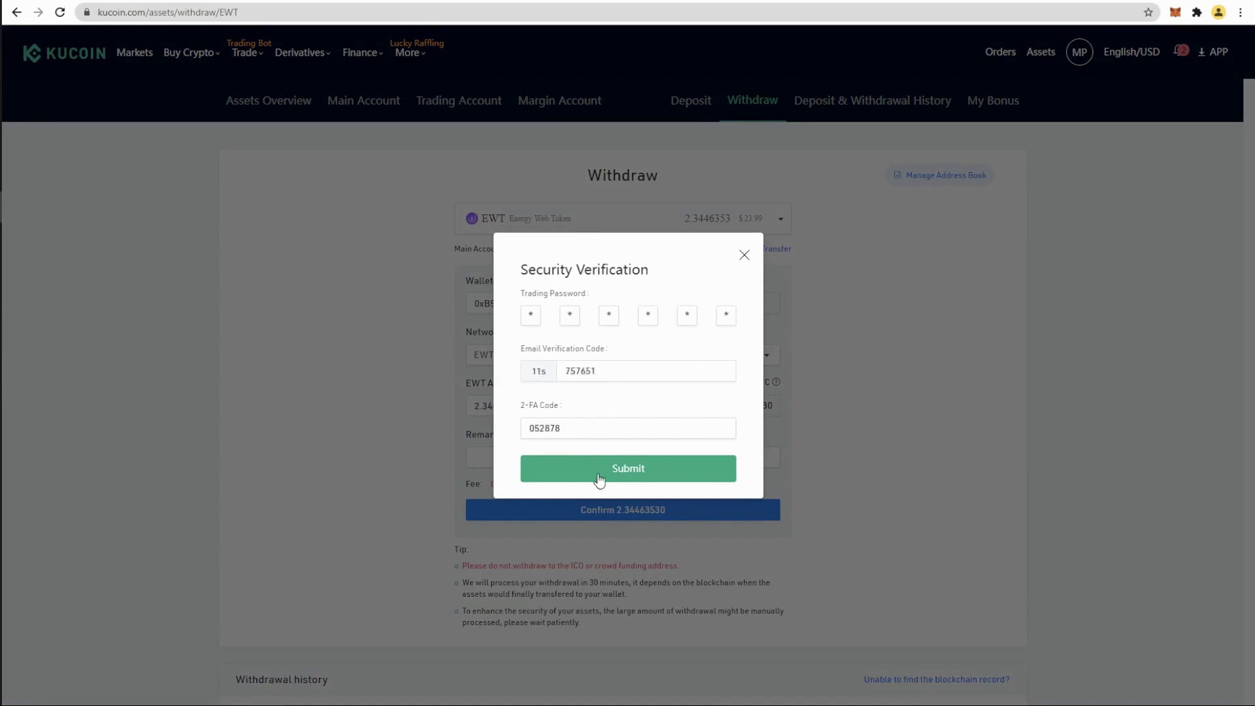
left_click(598, 477)
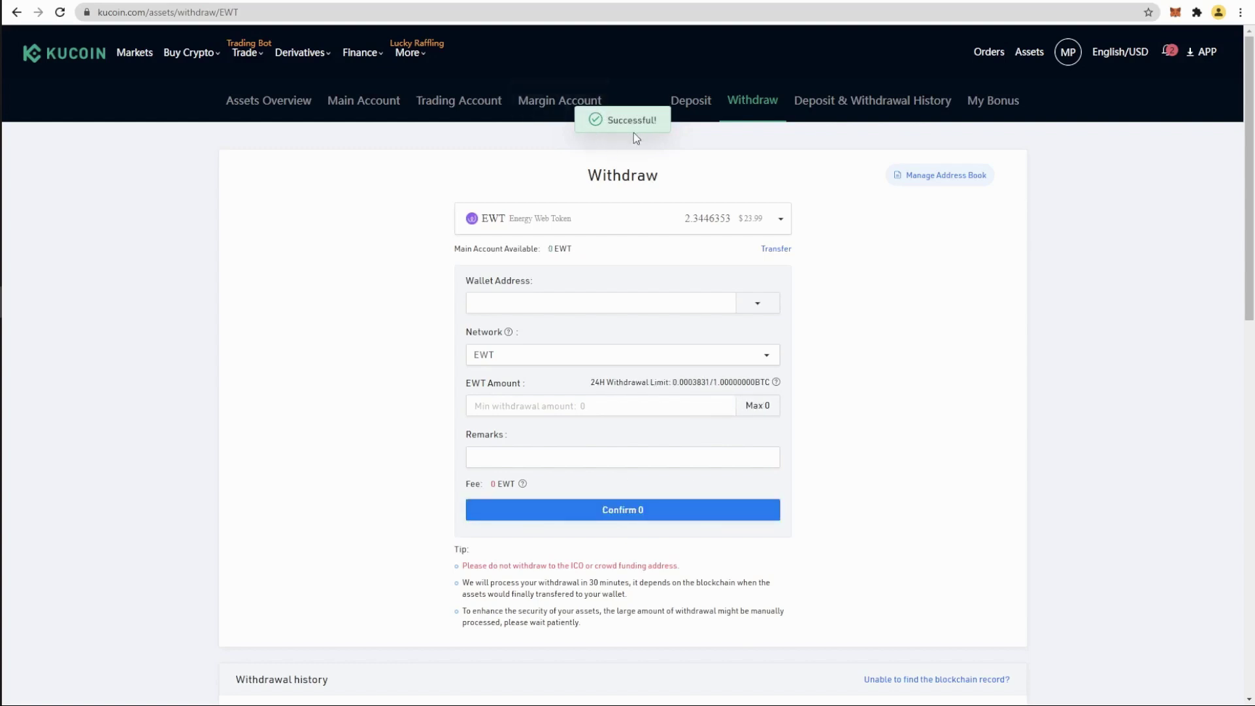
Step: Verify MetaMask shows 2.3446 EWT received, then return to the KuCoin Assets Overview tab
left_click(1175, 12)
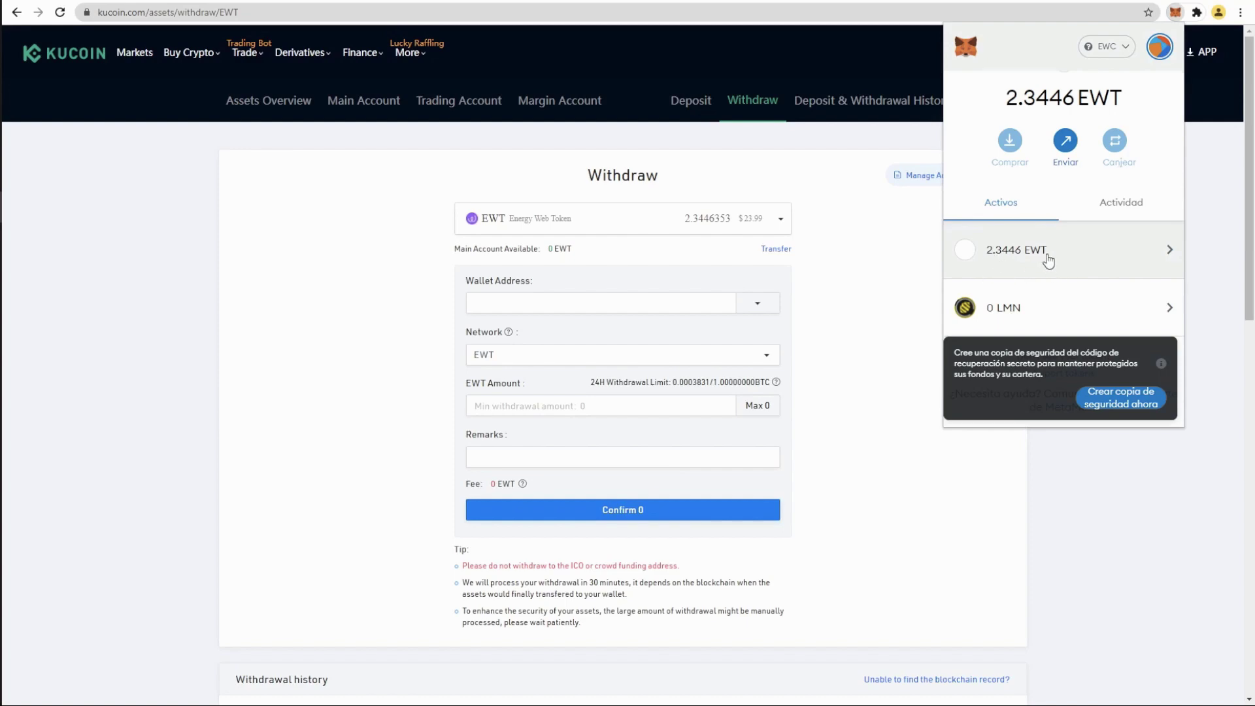
left_click(278, 2)
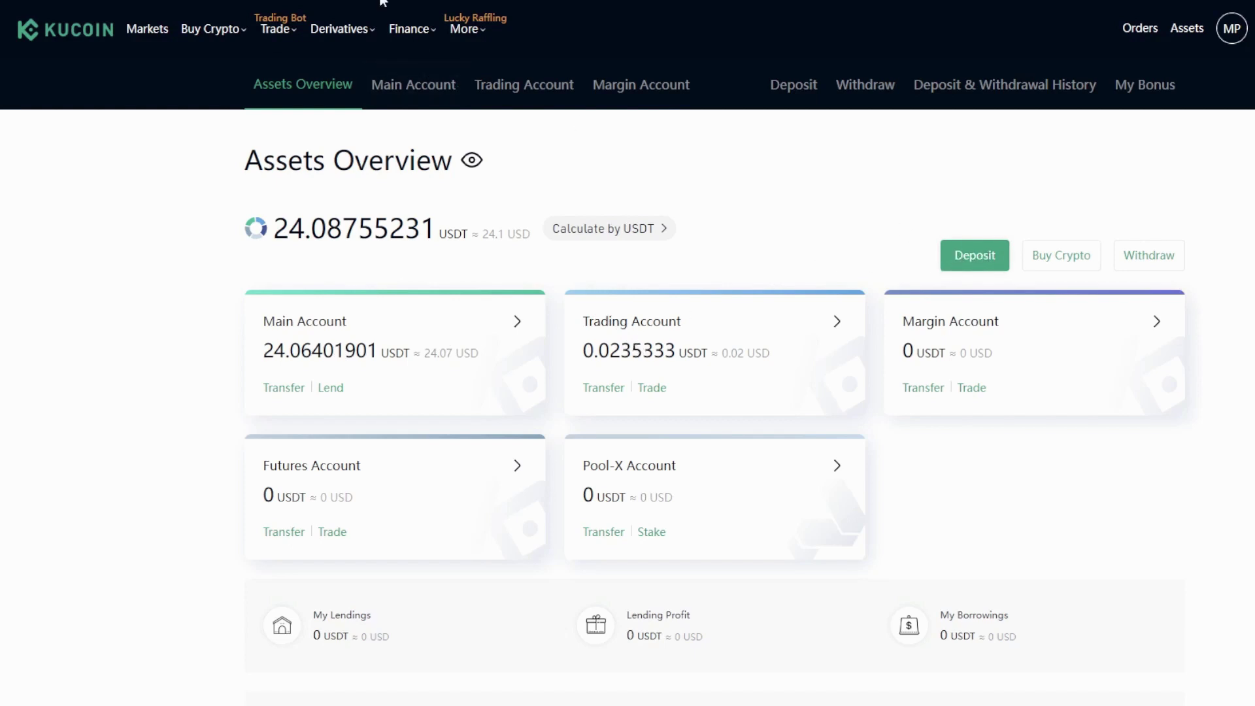
Step: Copy KuCoin's USDT deposit address for the TRC20 network
left_click(974, 255)
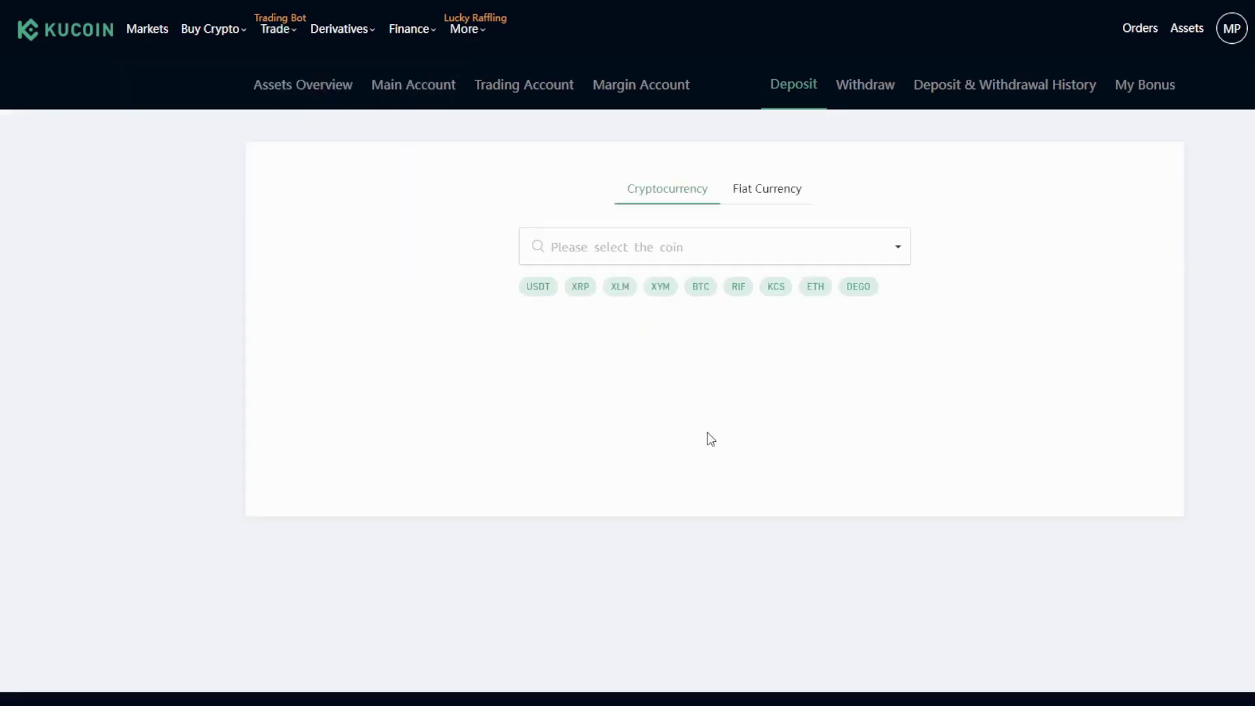
left_click(530, 291)
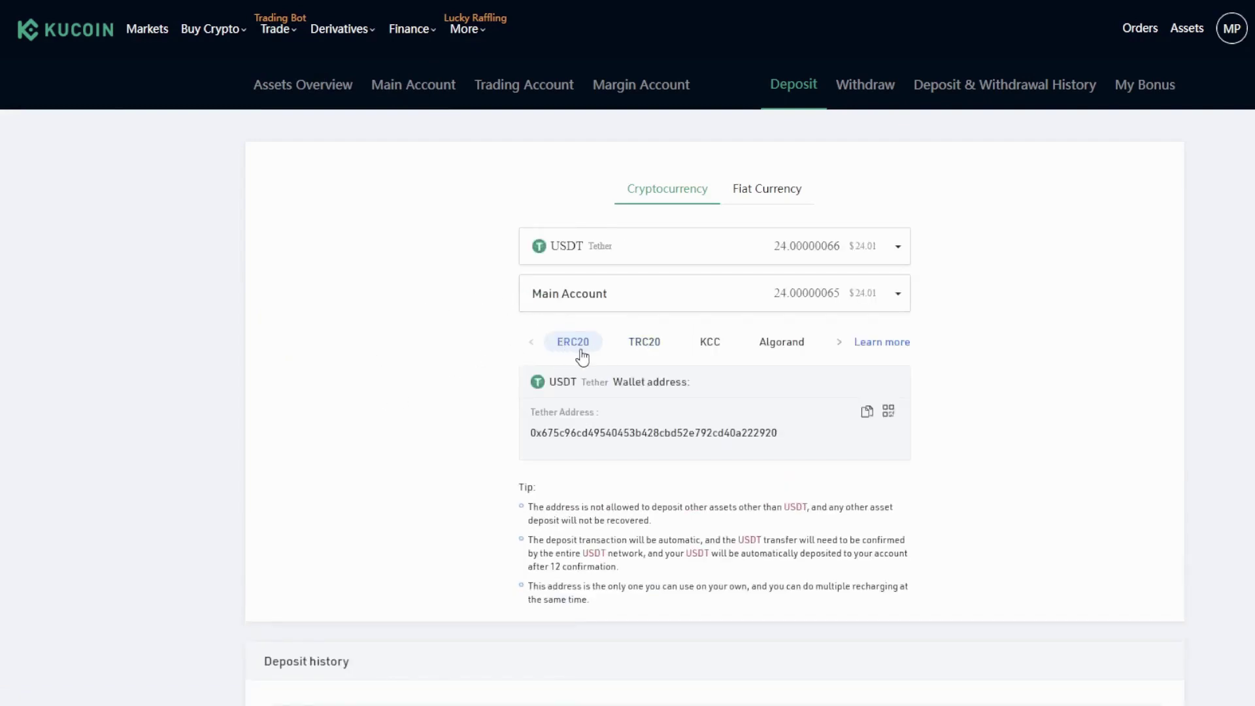
left_click(652, 350)
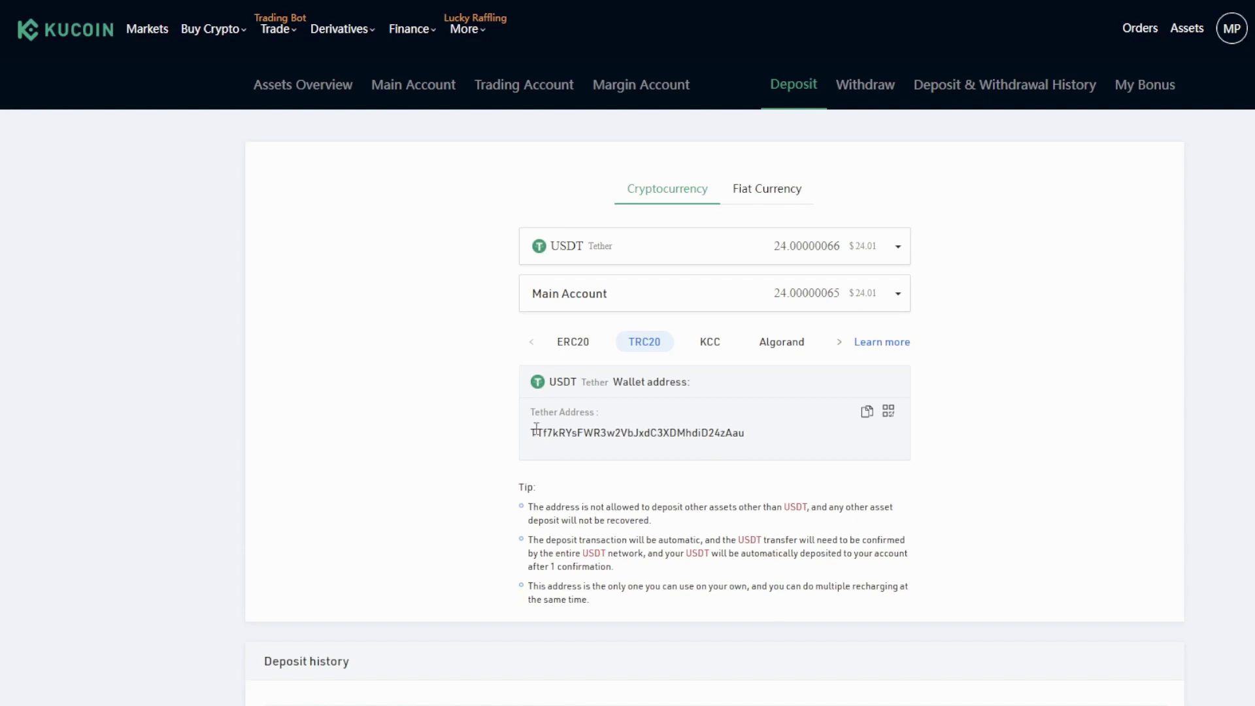
left_click_drag(536, 428, 700, 418)
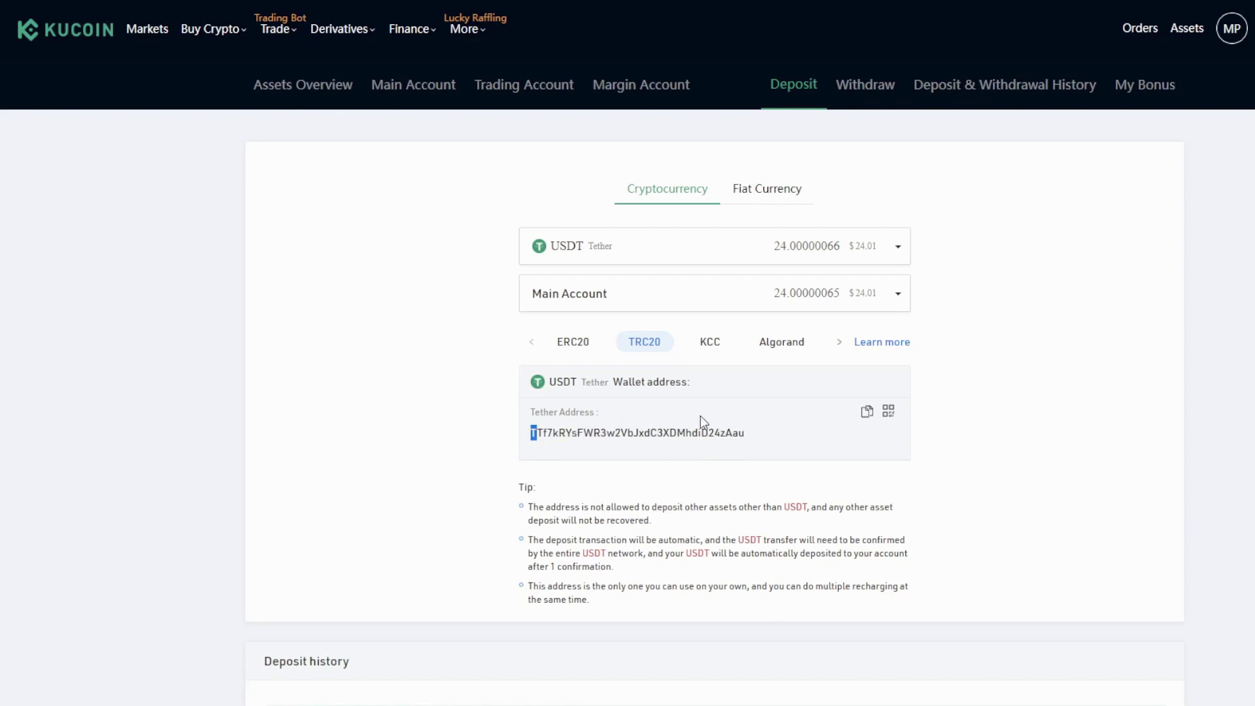
left_click(867, 413)
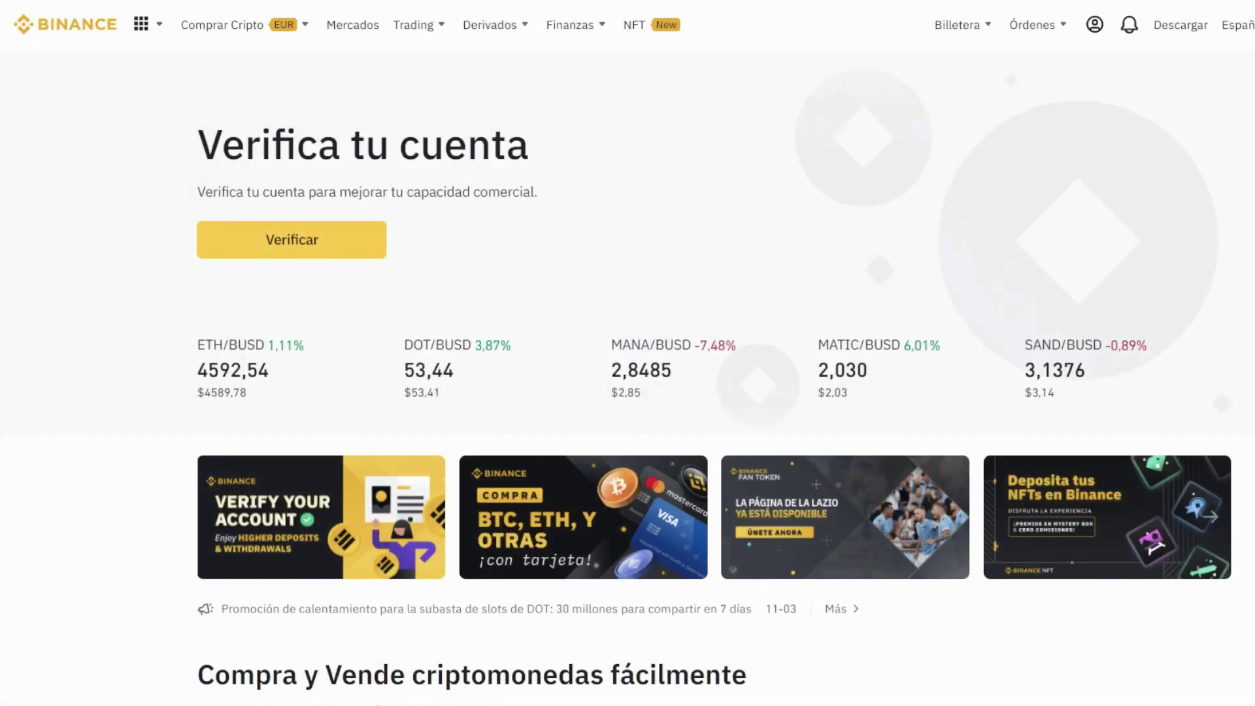
Step: From Billetera Spot, paste KuCoin's TRC20 deposit address into the USDT withdrawal Dirección field and choose TRX Tron (TRC20)
mouse_move(955, 26)
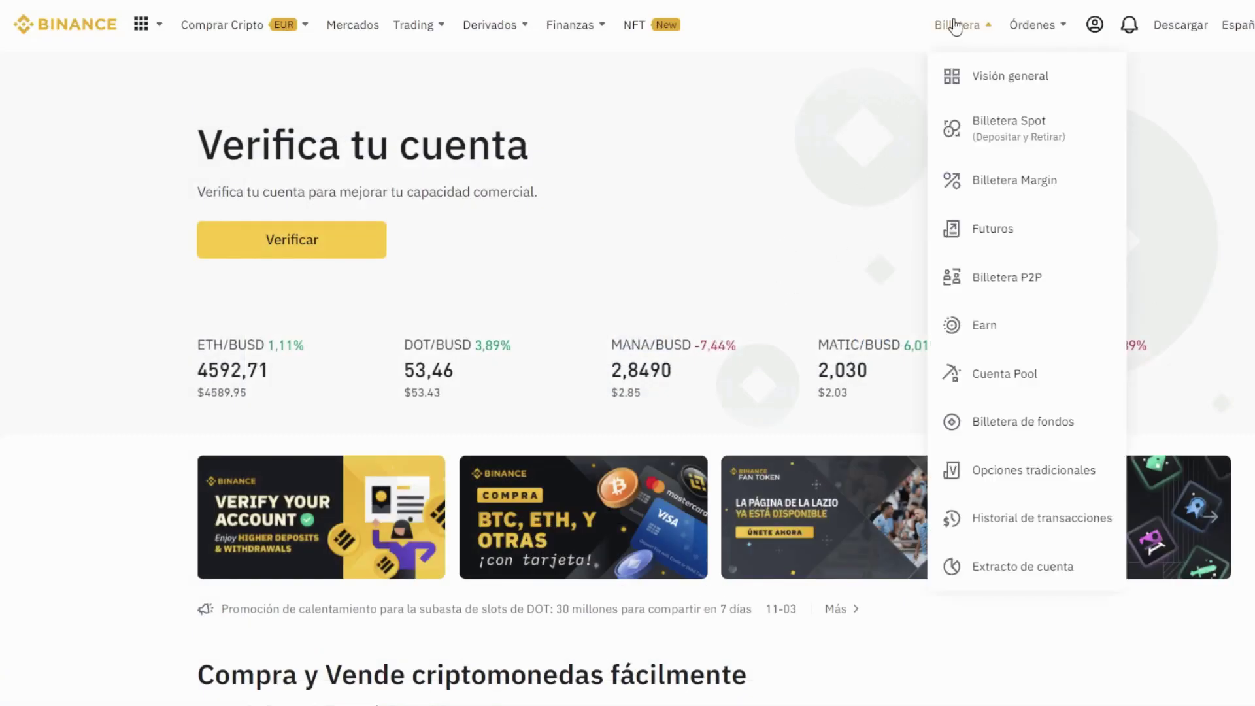
left_click(985, 130)
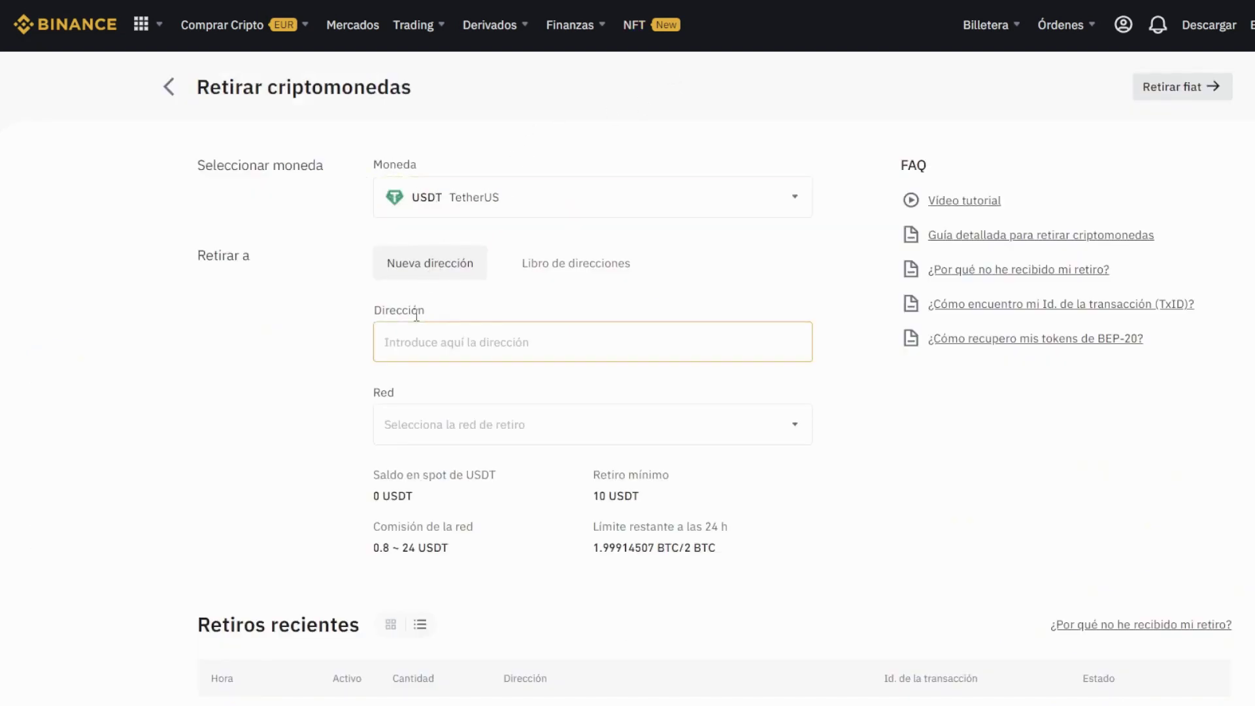
left_click(437, 339)
key("ctrl+v")
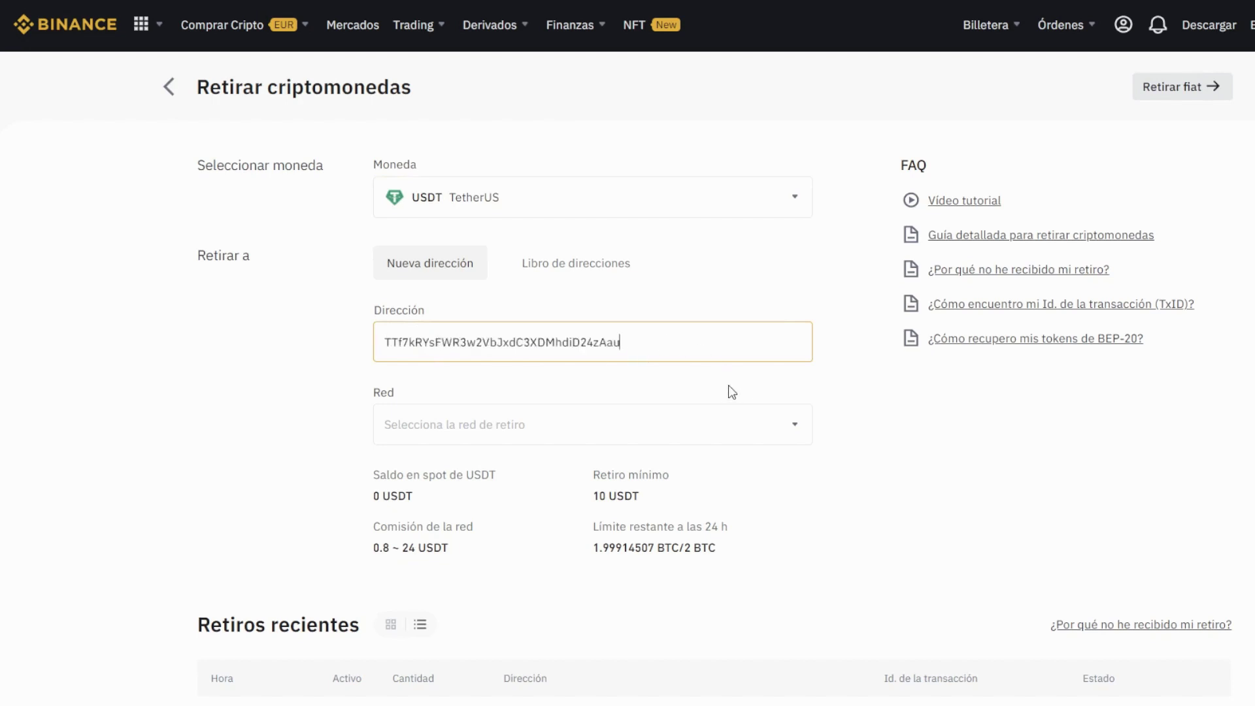
left_click(773, 425)
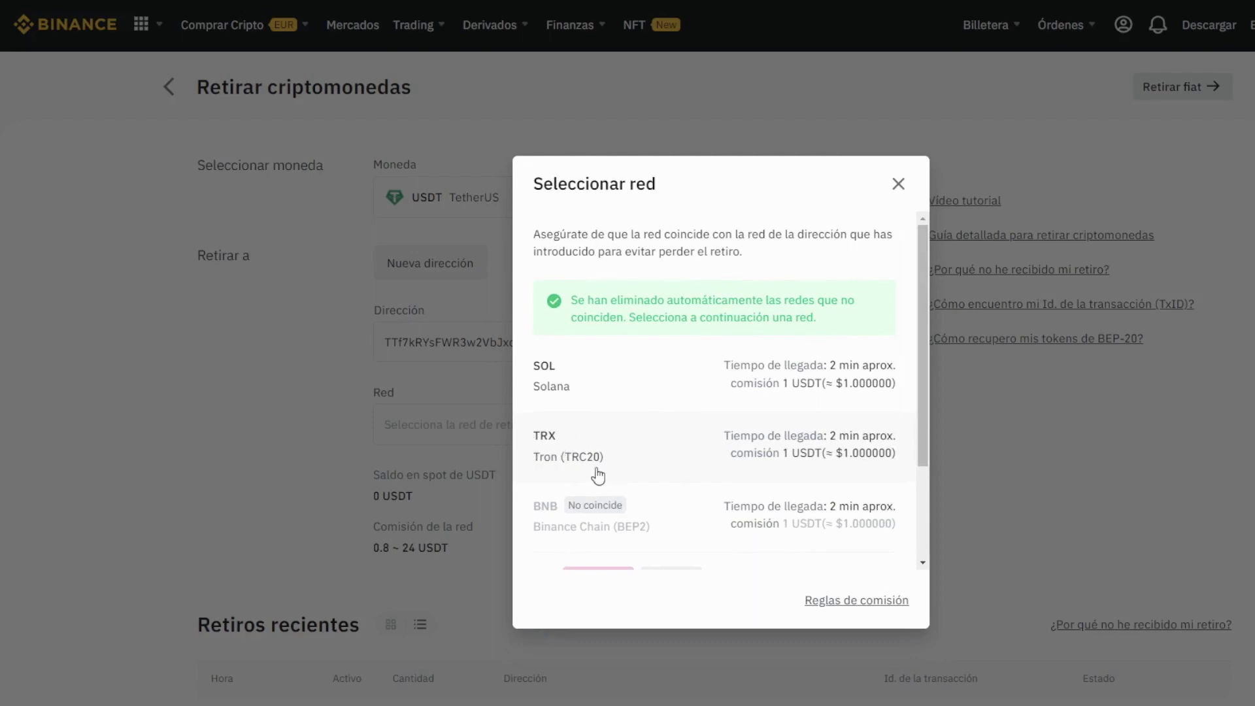
left_click(857, 464)
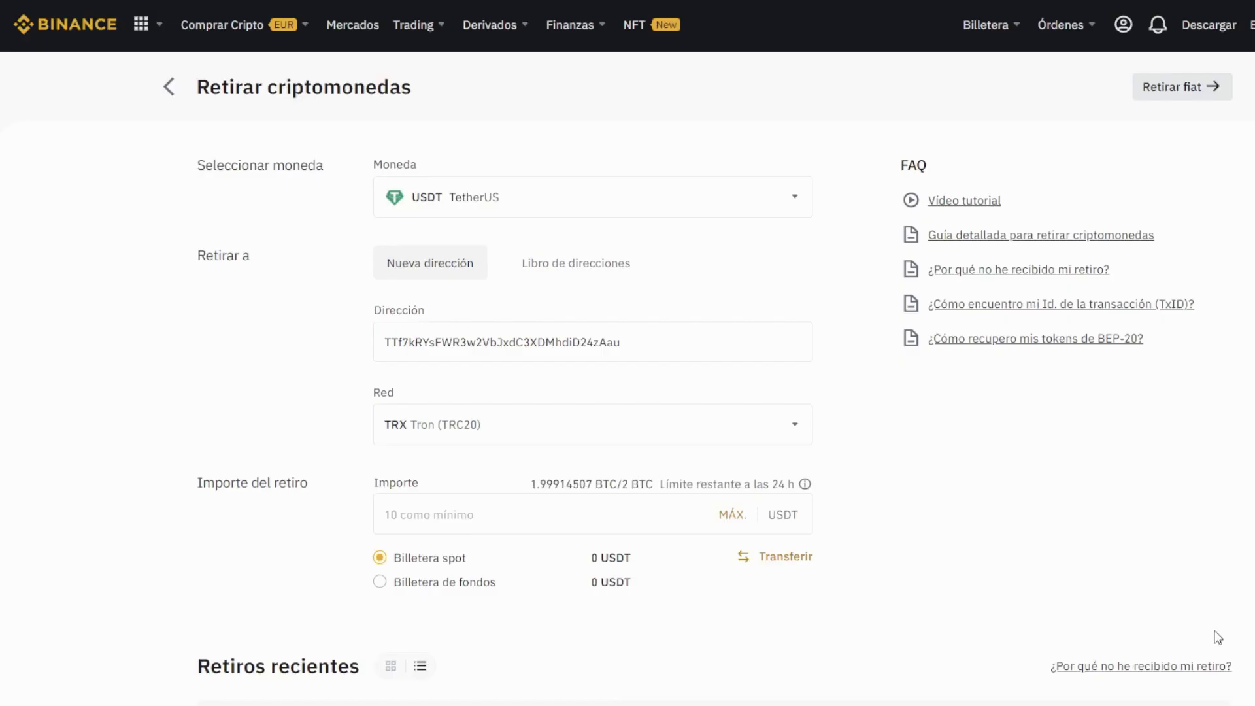